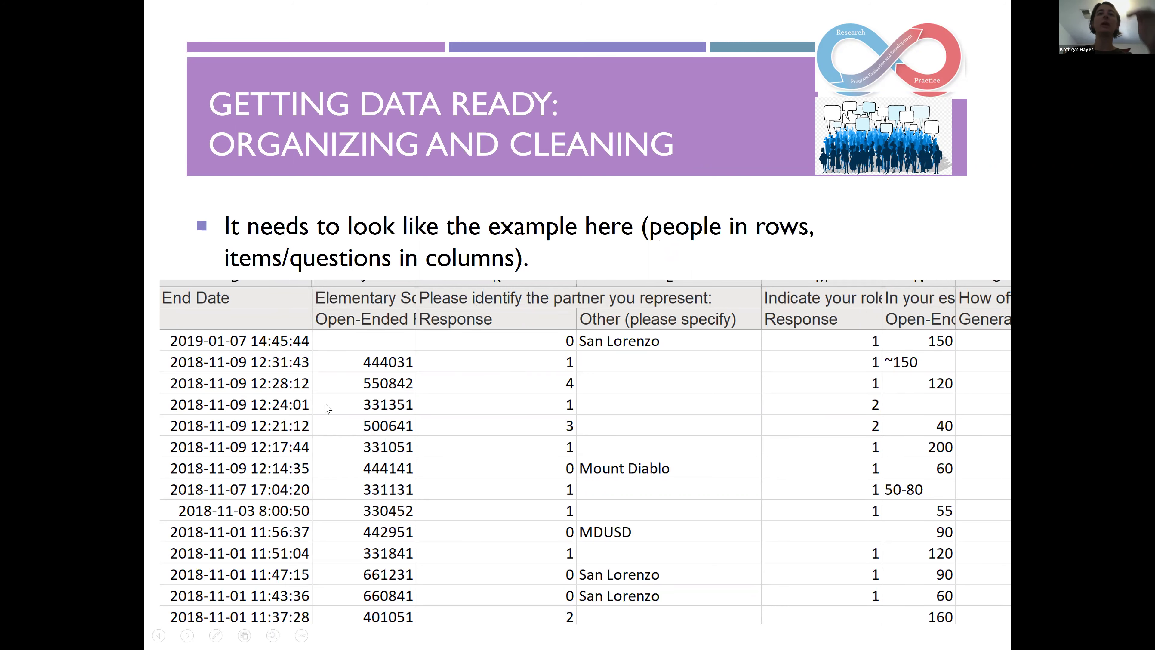
Advance the slideshow to the data-cleaning steps slide, then step back to the spreadsheet example
{"action": "left_click", "coordinate": [371, 384]}
{"action": "key", "text": "Left"}
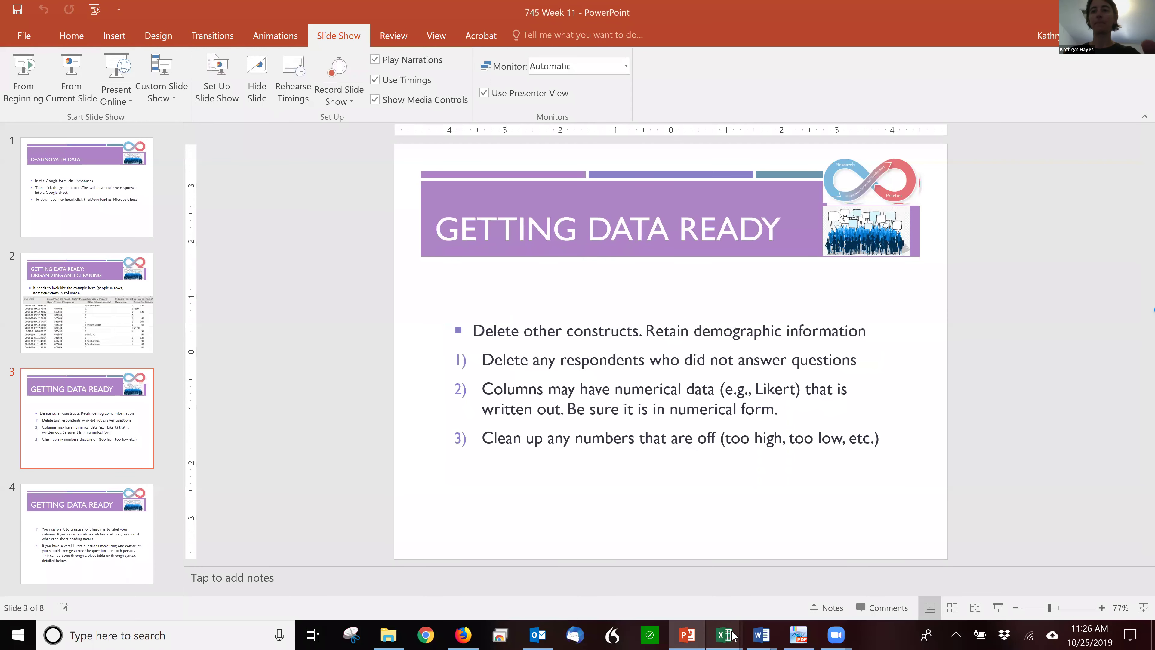
Copy all the survey data from Sheet1 into a new Sheet2
{"action": "mouse_move", "coordinate": [726, 636]}
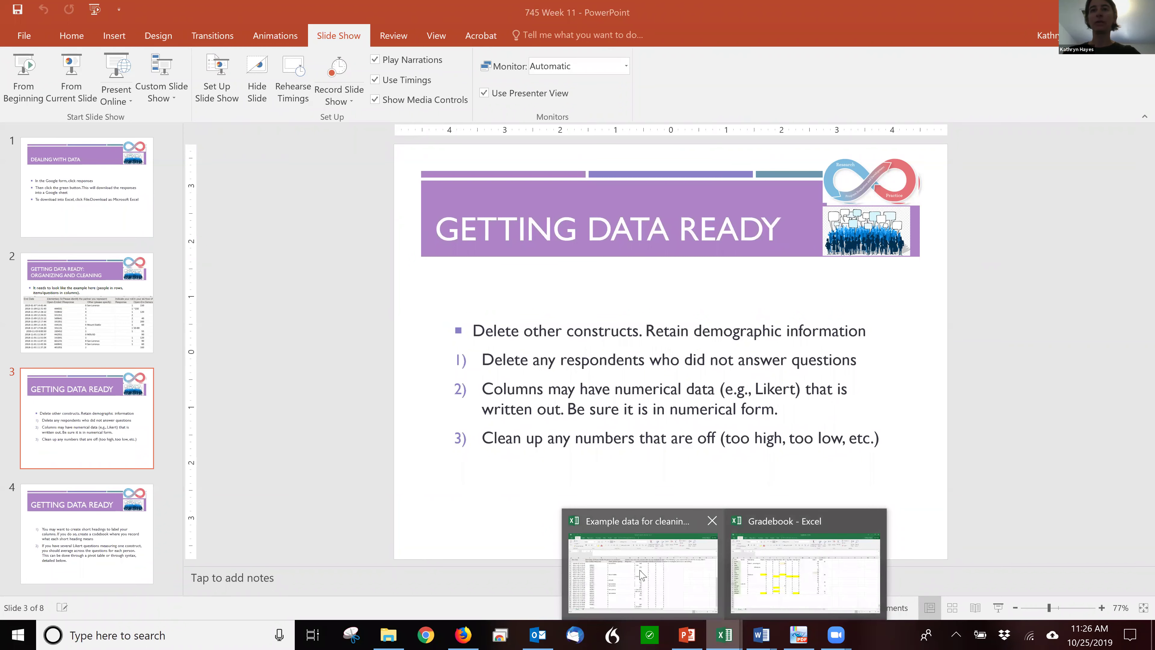
{"action": "key", "text": "alt+Tab"}
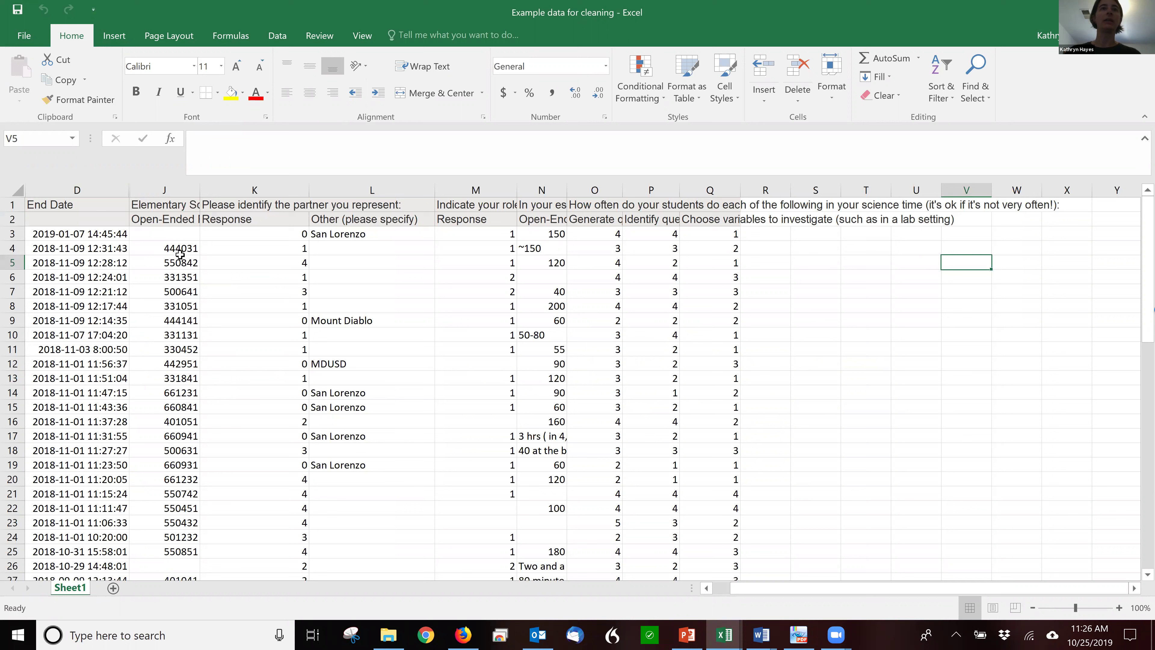
{"action": "left_click_drag", "start_coordinate": [181, 248], "coordinate": [200, 437]}
{"action": "left_click_drag", "start_coordinate": [186, 211], "coordinate": [412, 228]}
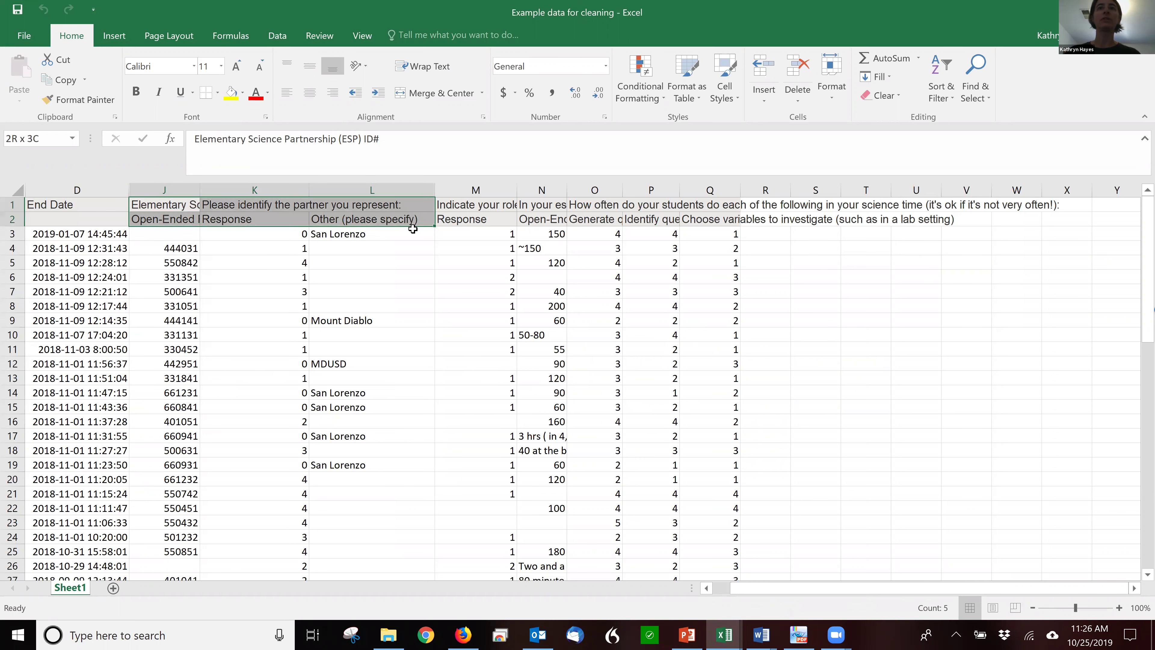
{"action": "left_click", "coordinate": [519, 377]}
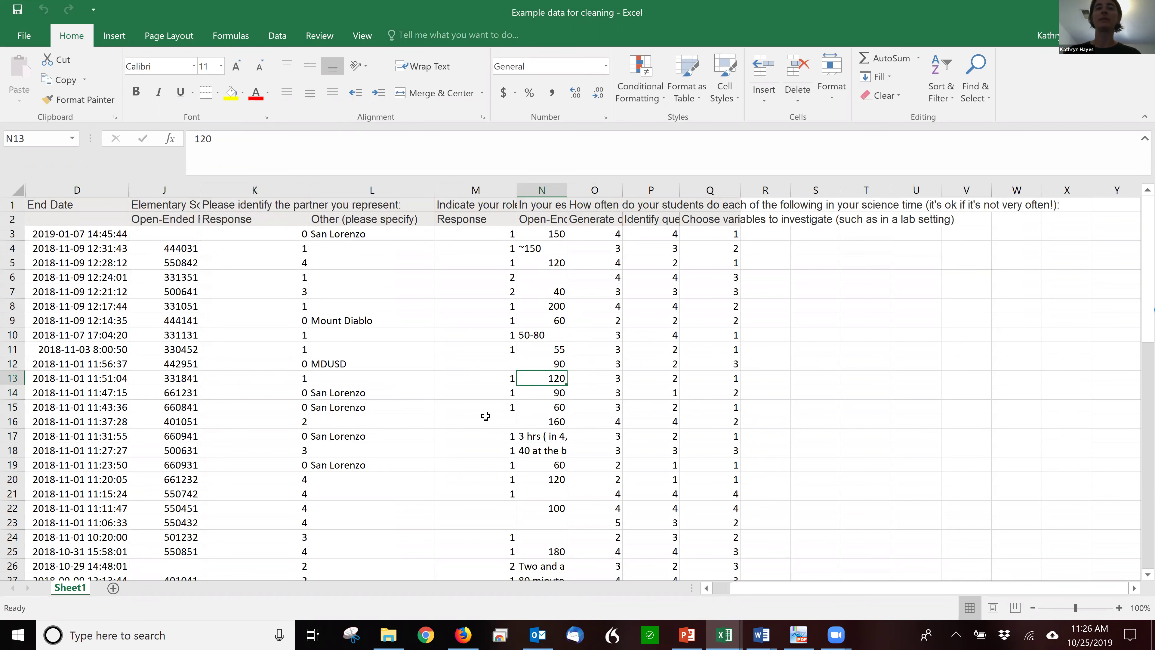
{"action": "left_click", "coordinate": [22, 186]}
{"action": "key", "text": "ctrl+c"}
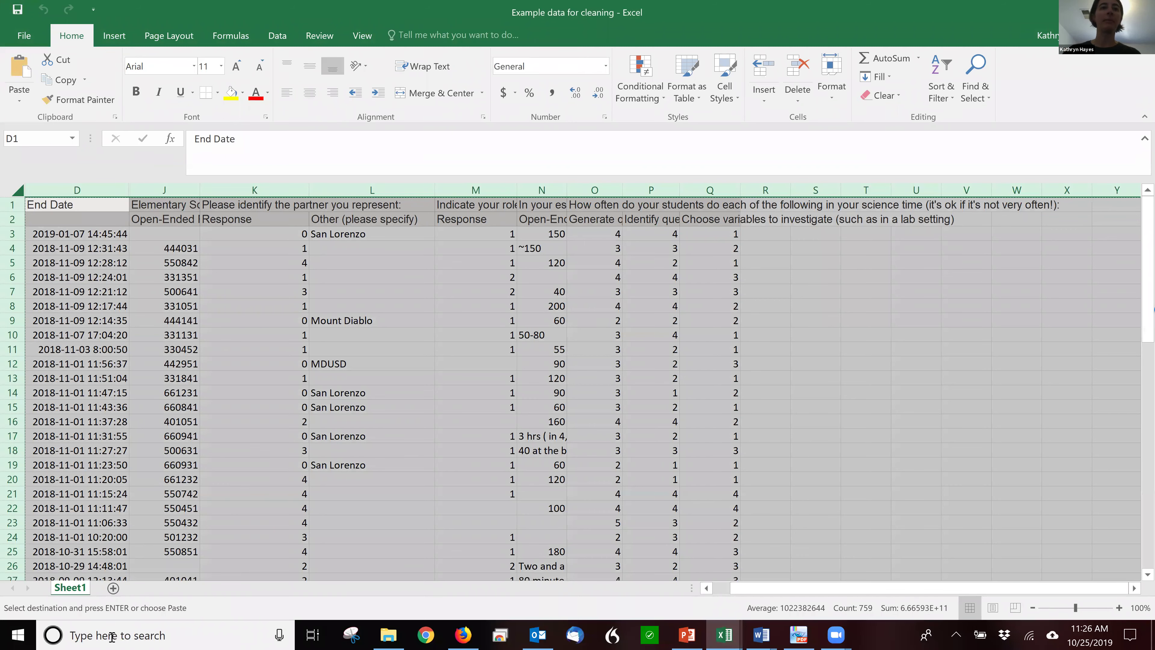
{"action": "left_click", "coordinate": [113, 587]}
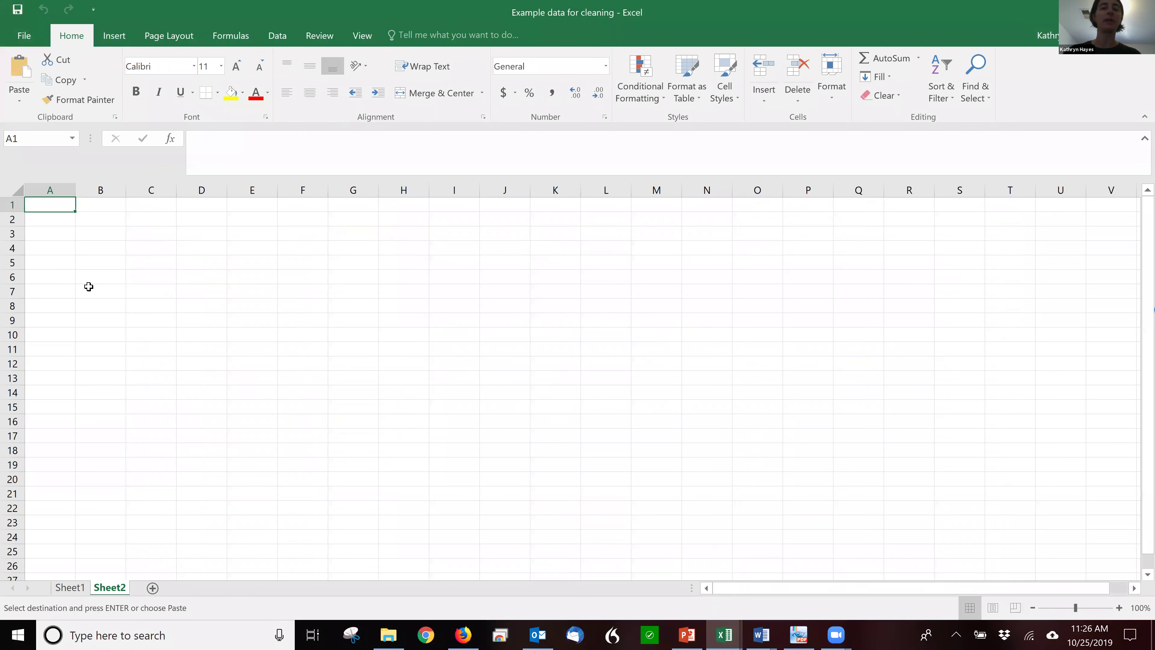
{"action": "key", "text": "ctrl+v"}
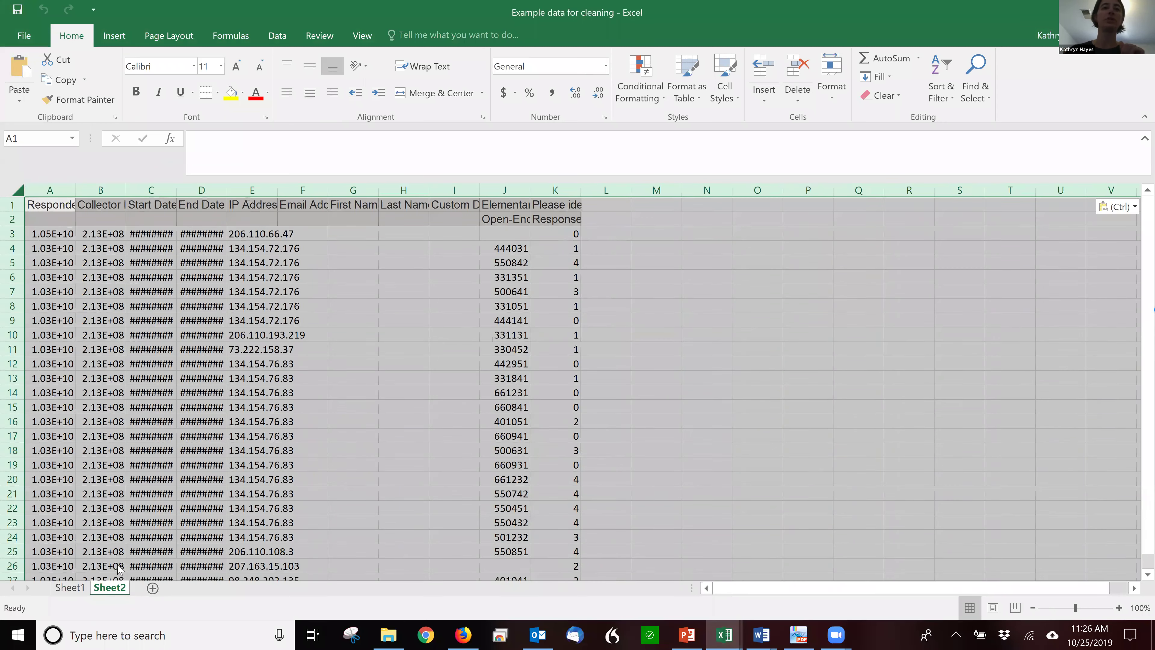
{"action": "left_click", "coordinate": [165, 479]}
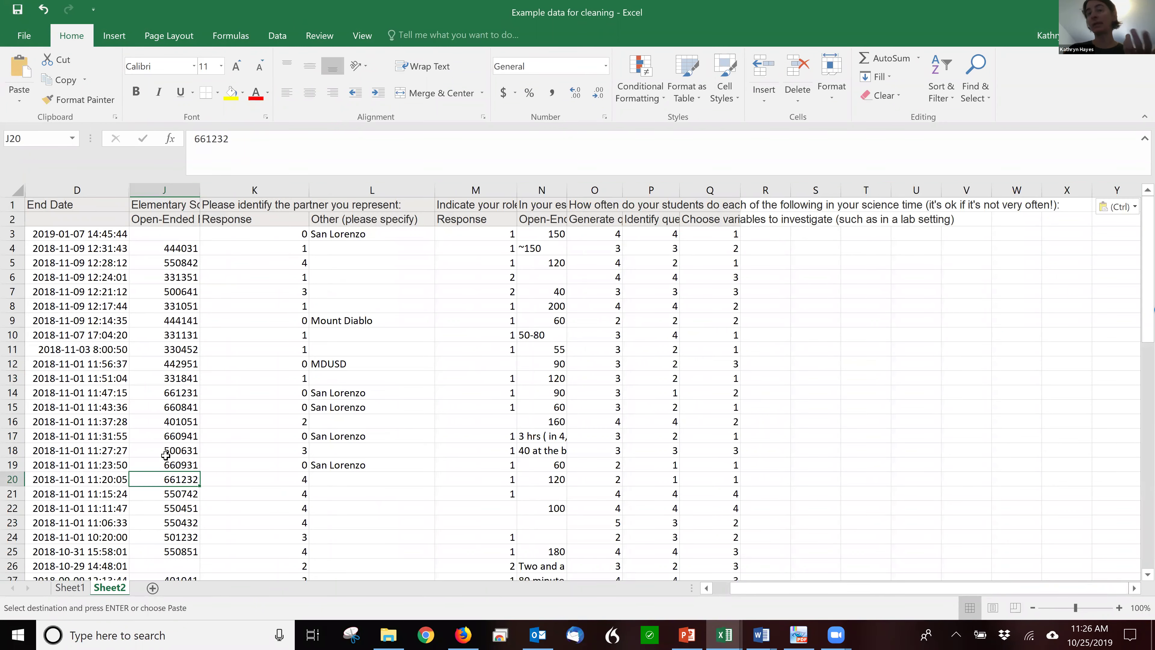
Rename Sheet1 to 'Raw Data' and go back to Sheet2
{"action": "left_click", "coordinate": [77, 587]}
{"action": "right_click", "coordinate": [77, 588]}
{"action": "left_click", "coordinate": [129, 443]}
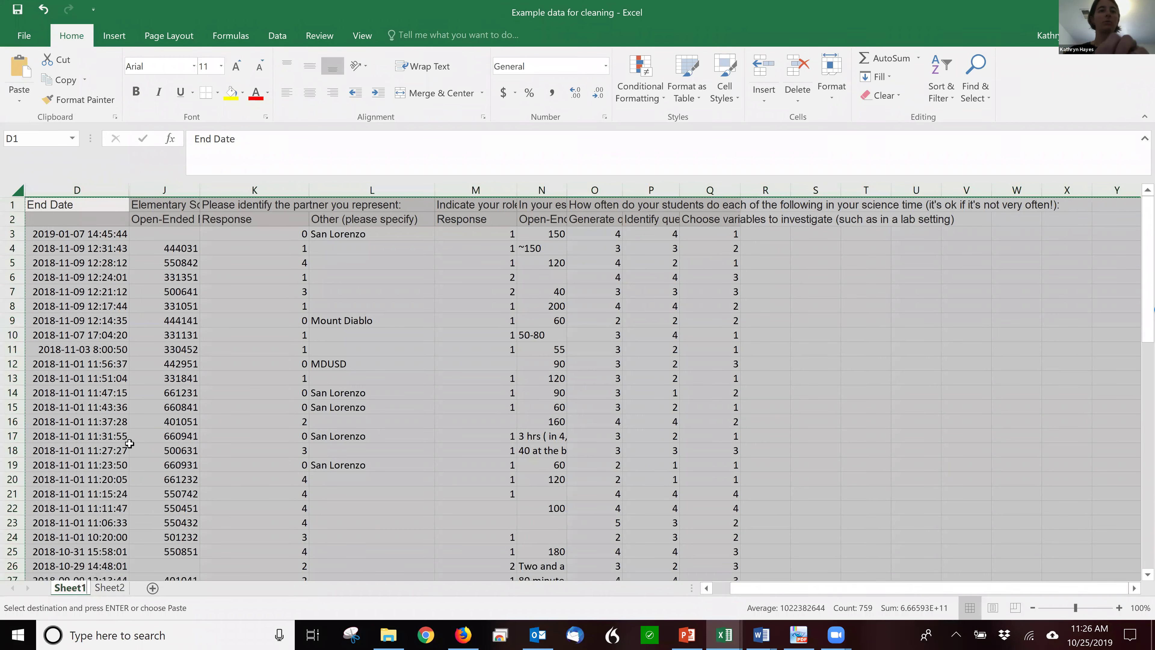
{"action": "type", "text": "Raw D"}
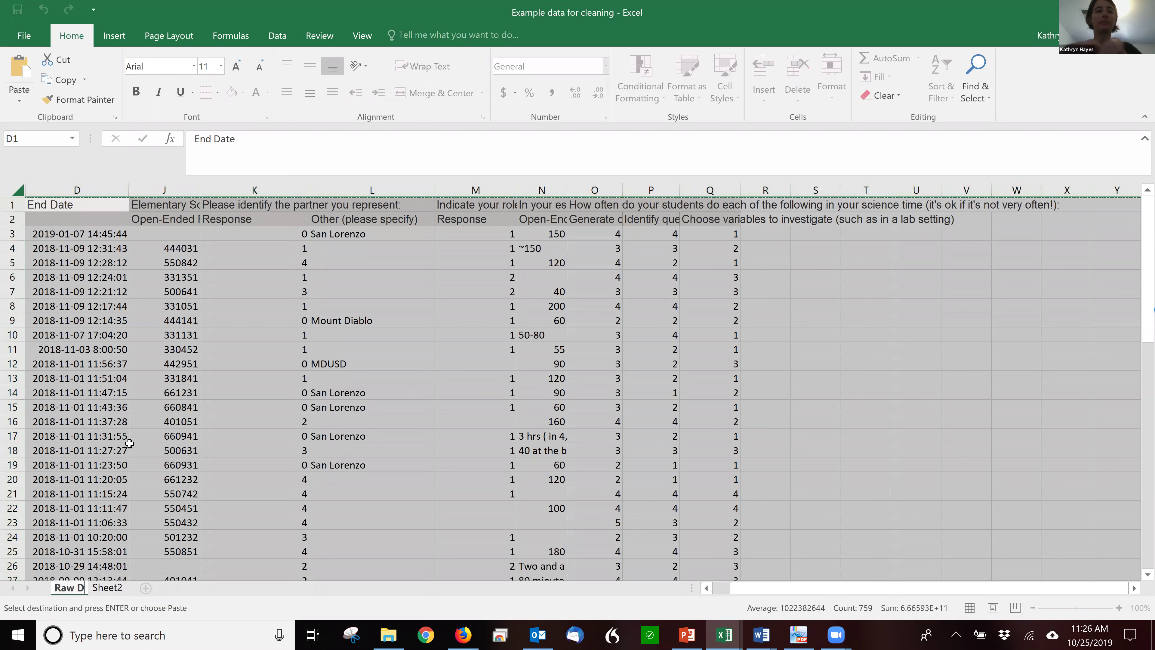
{"action": "type", "text": "ata"}
{"action": "key", "text": "Return"}
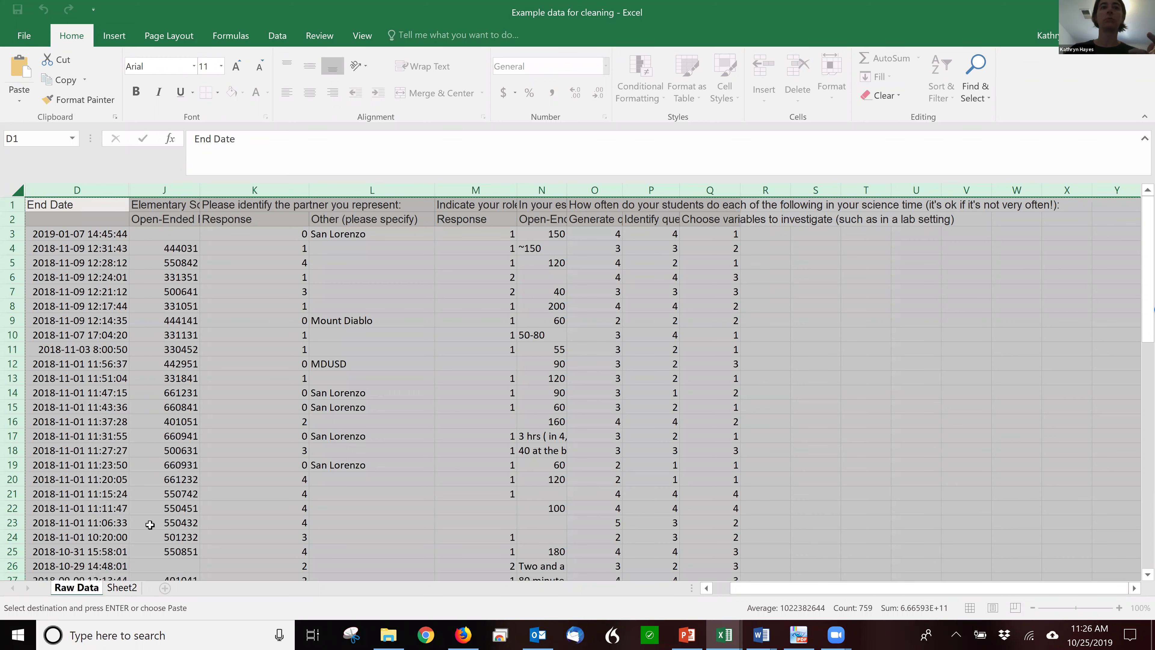
{"action": "left_click", "coordinate": [122, 587]}
{"action": "left_click", "coordinate": [164, 479]}
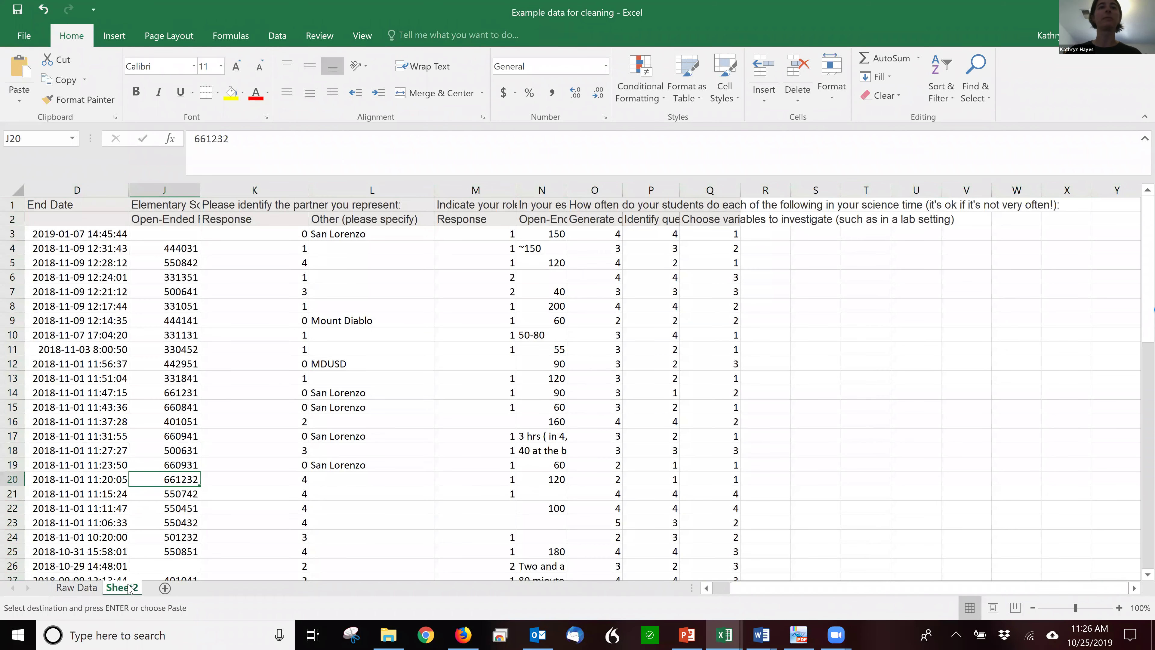
Delete rows 33 and 36, the near-empty responses dated 2018-09-04 and 2018-08-28
{"action": "left_click", "coordinate": [280, 380]}
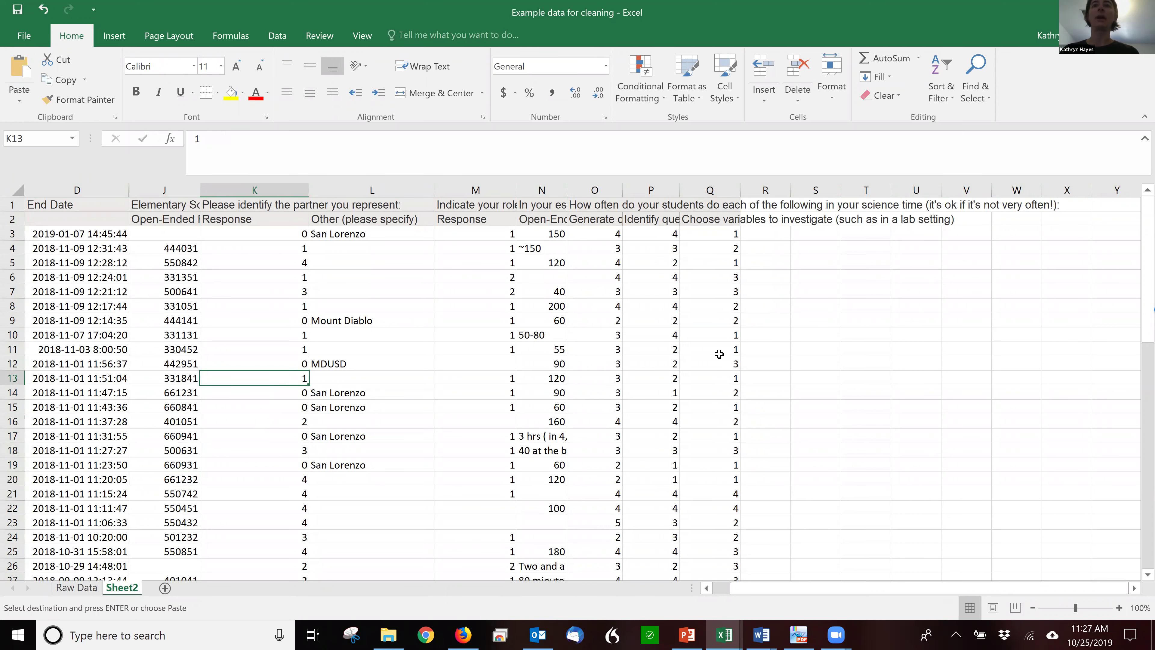
{"action": "scroll", "coordinate": [716, 355], "scroll_direction": "down", "scroll_amount": 6}
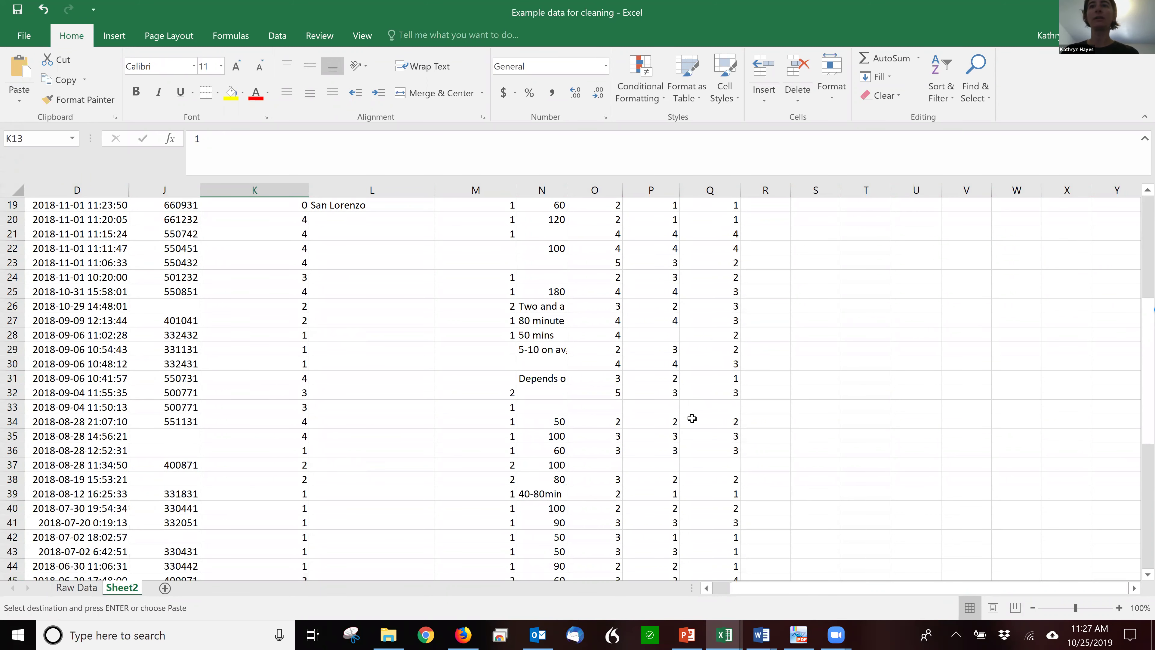
{"action": "left_click_drag", "start_coordinate": [722, 405], "coordinate": [323, 409]}
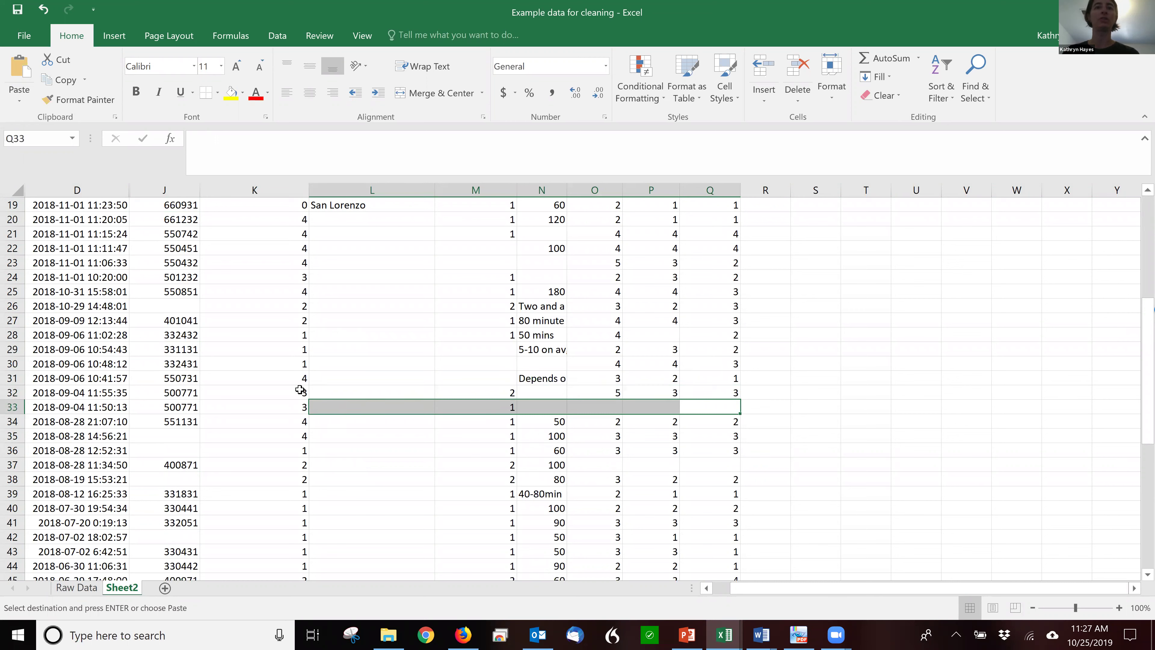
{"action": "left_click", "coordinate": [12, 406]}
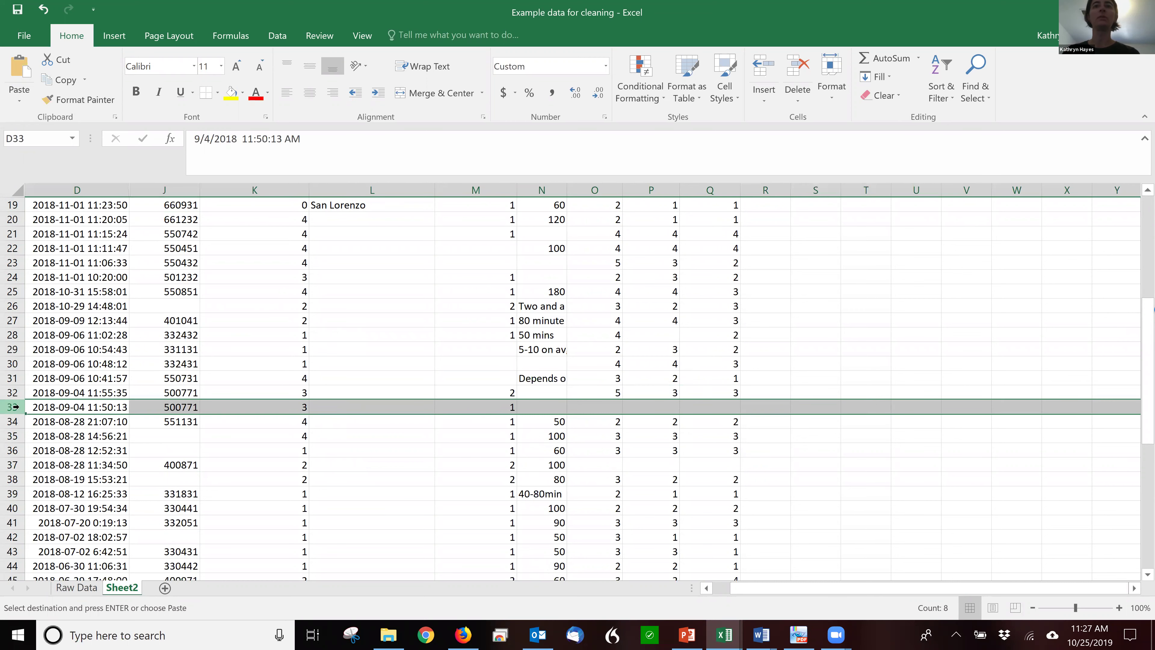
{"action": "left_click", "coordinate": [805, 73]}
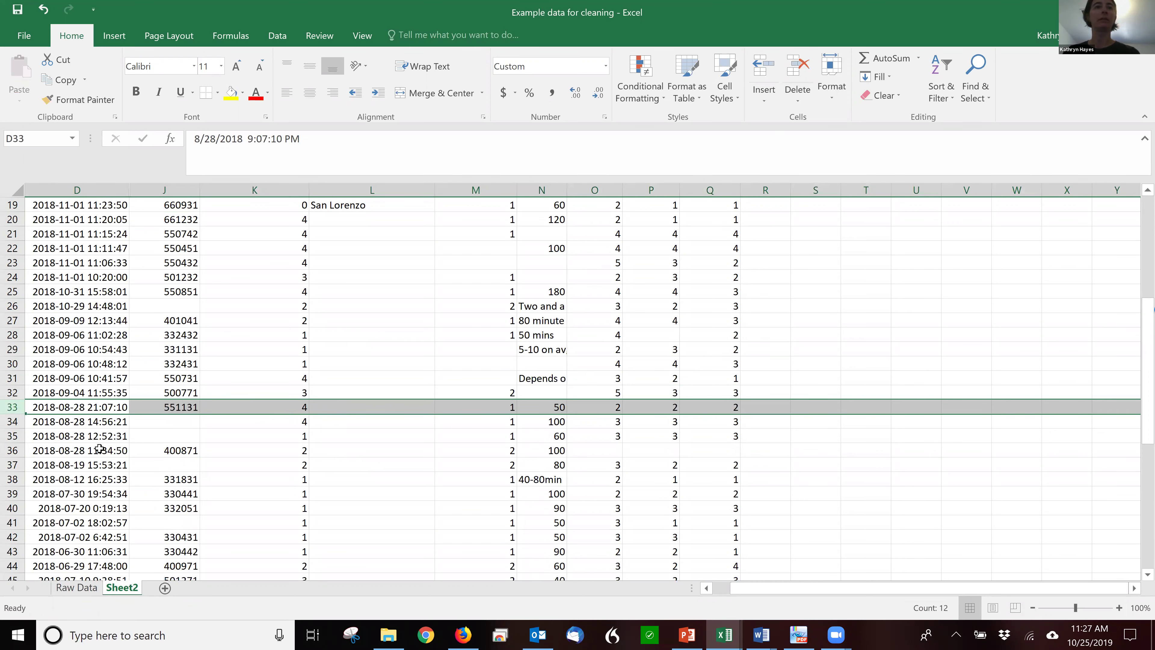
{"action": "left_click", "coordinate": [8, 453]}
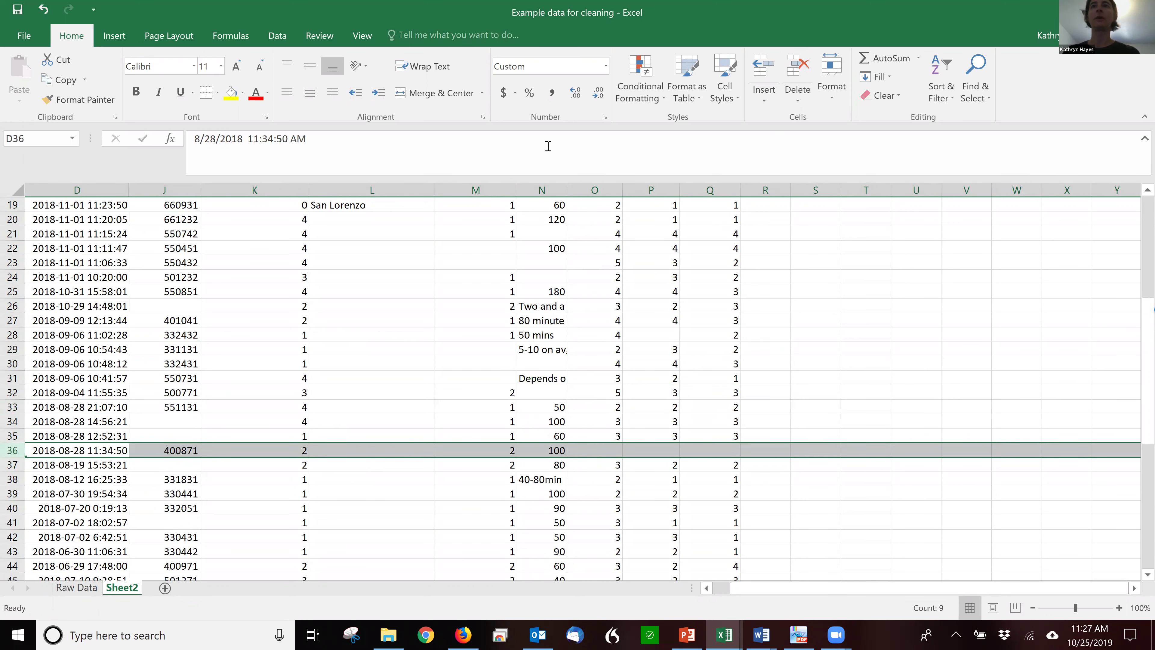
{"action": "left_click", "coordinate": [799, 81]}
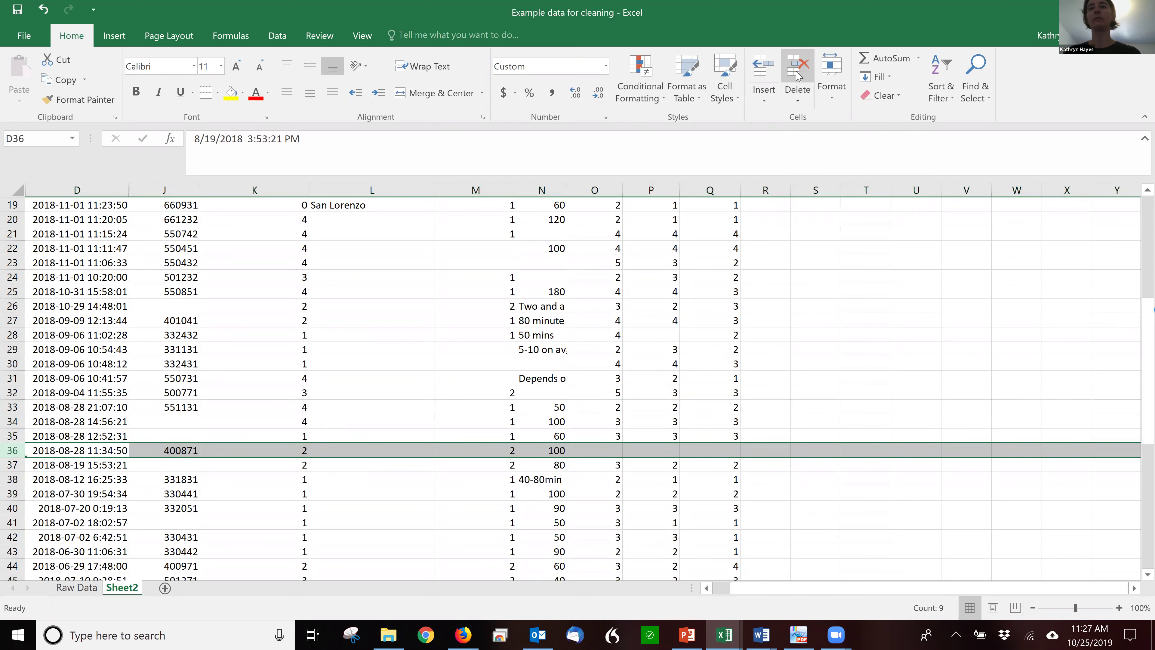
{"action": "scroll", "coordinate": [766, 185], "scroll_direction": "up", "scroll_amount": 6}
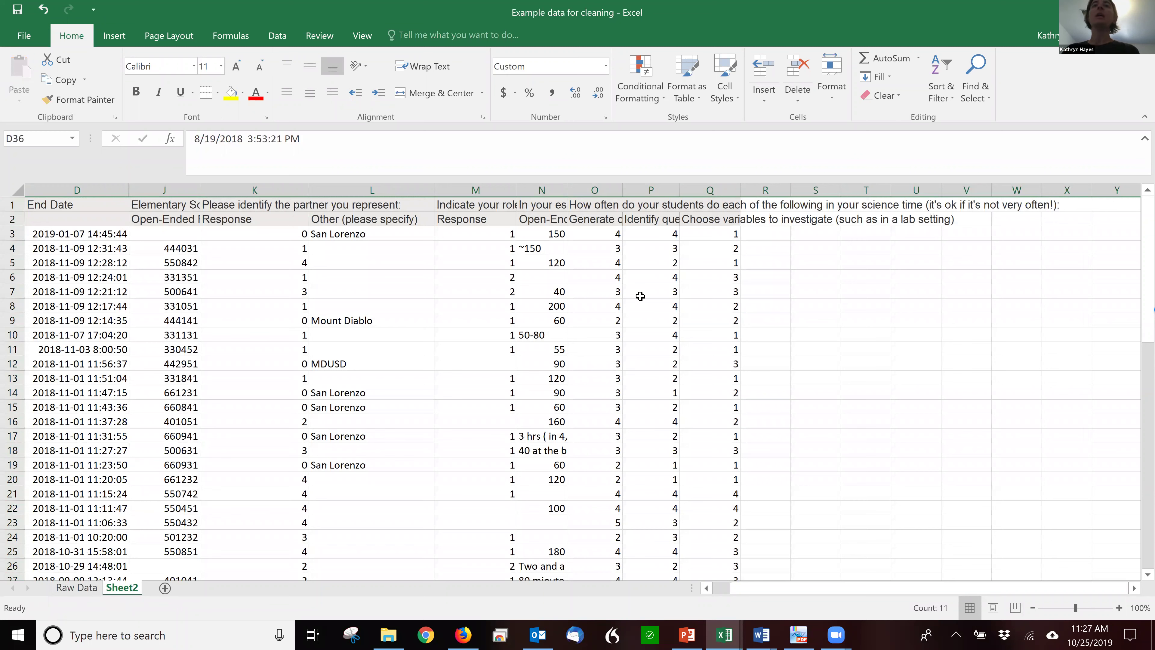
Replace the minutes answers in N4 and N10 with plain numbers 150 and 65
{"action": "left_click", "coordinate": [547, 205]}
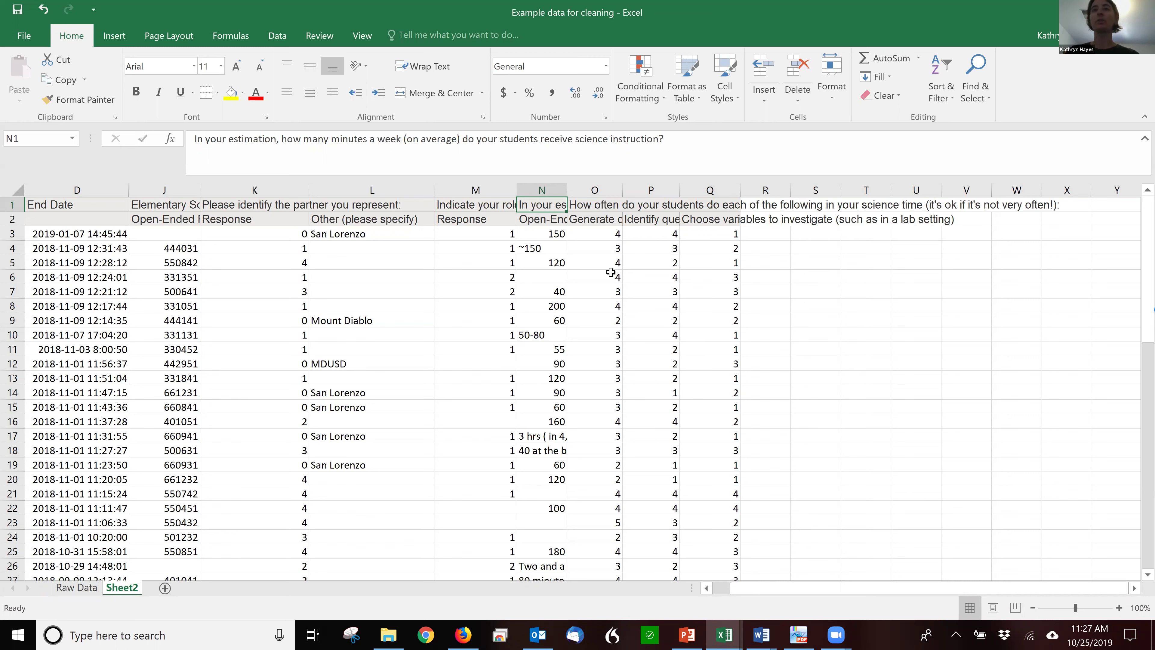
{"action": "left_click", "coordinate": [540, 248]}
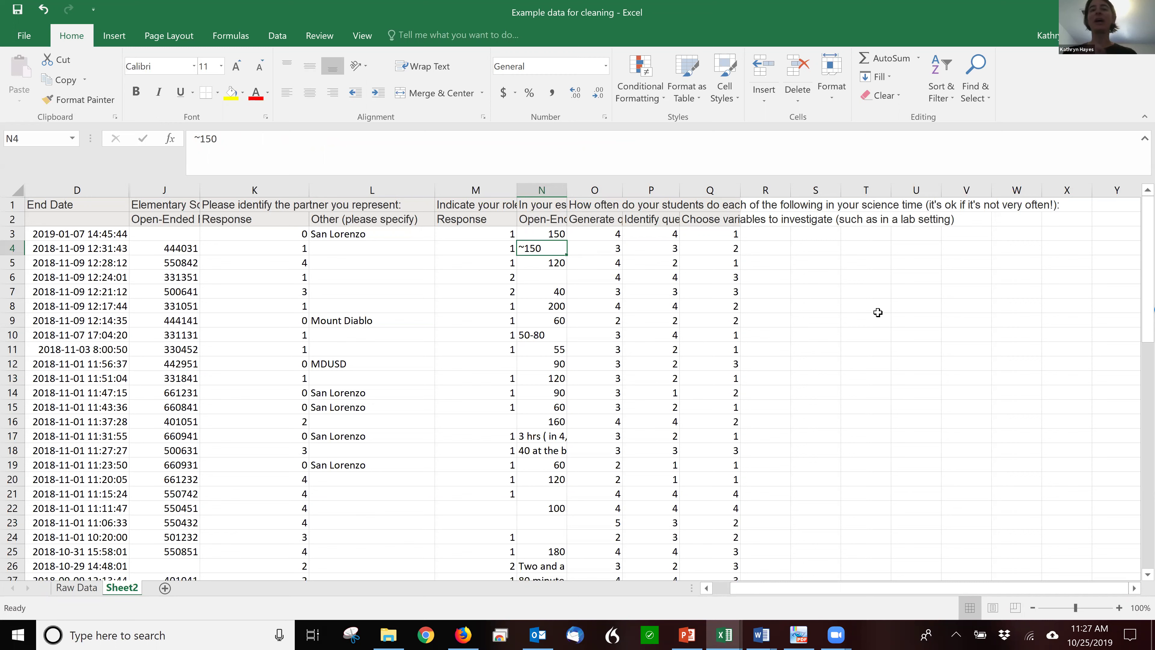
{"action": "type", "text": "150"}
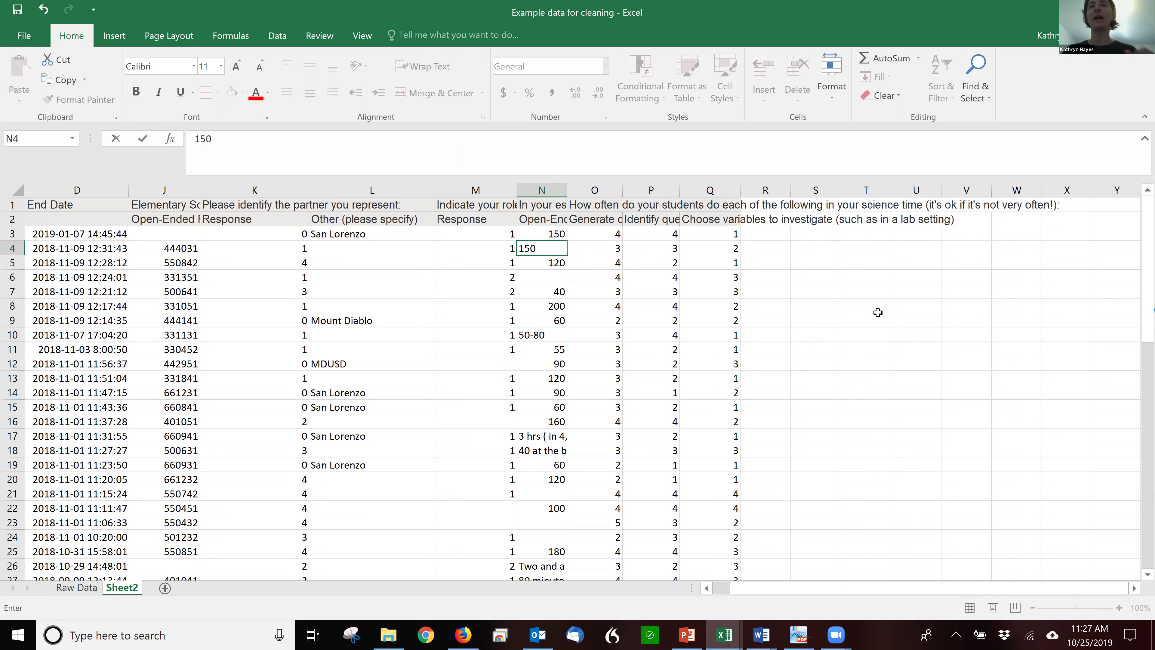
{"action": "key", "text": "Return"}
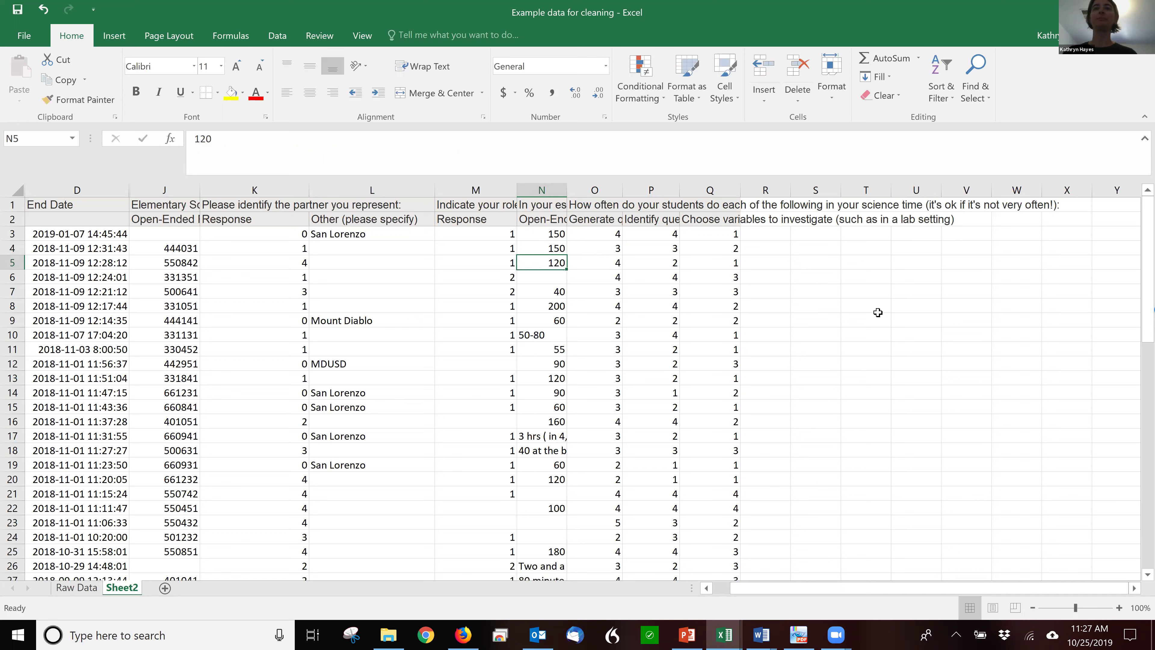
{"action": "left_click", "coordinate": [560, 337]}
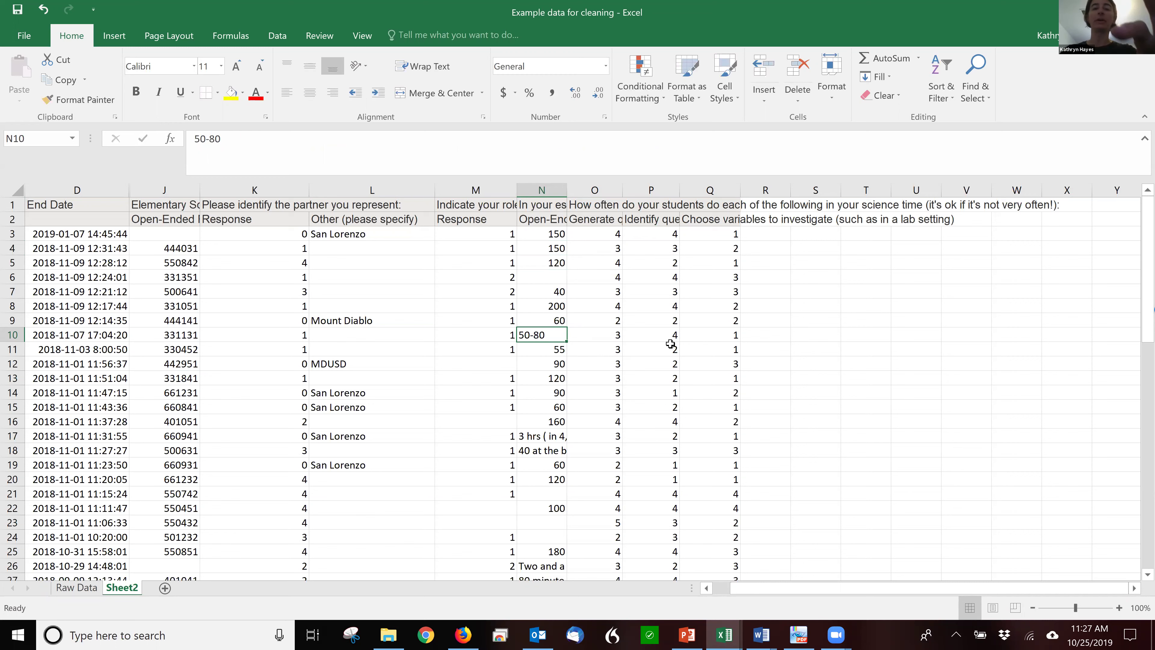
{"action": "type", "text": "65"}
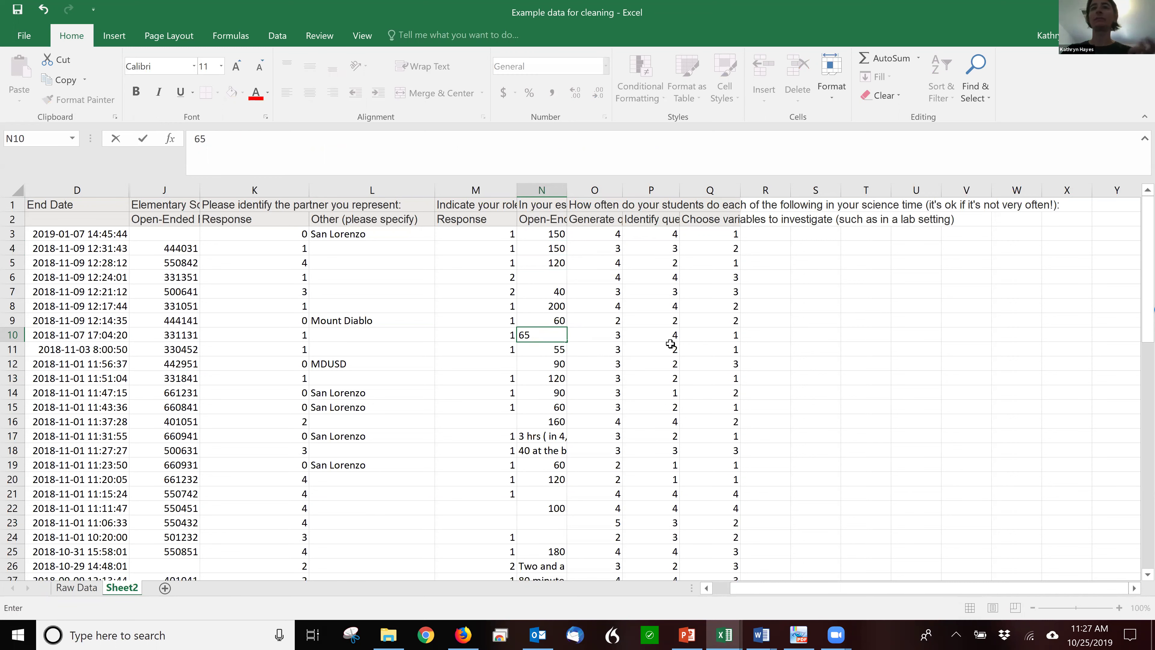
{"action": "key", "text": "Return"}
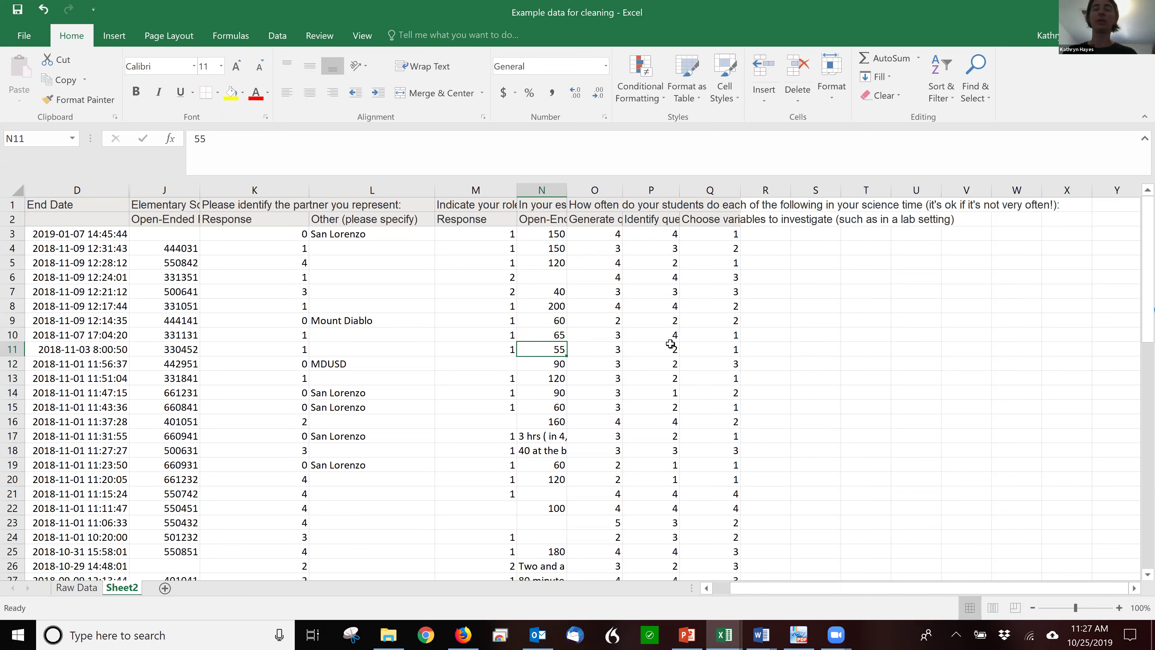
{"action": "left_click", "coordinate": [549, 448]}
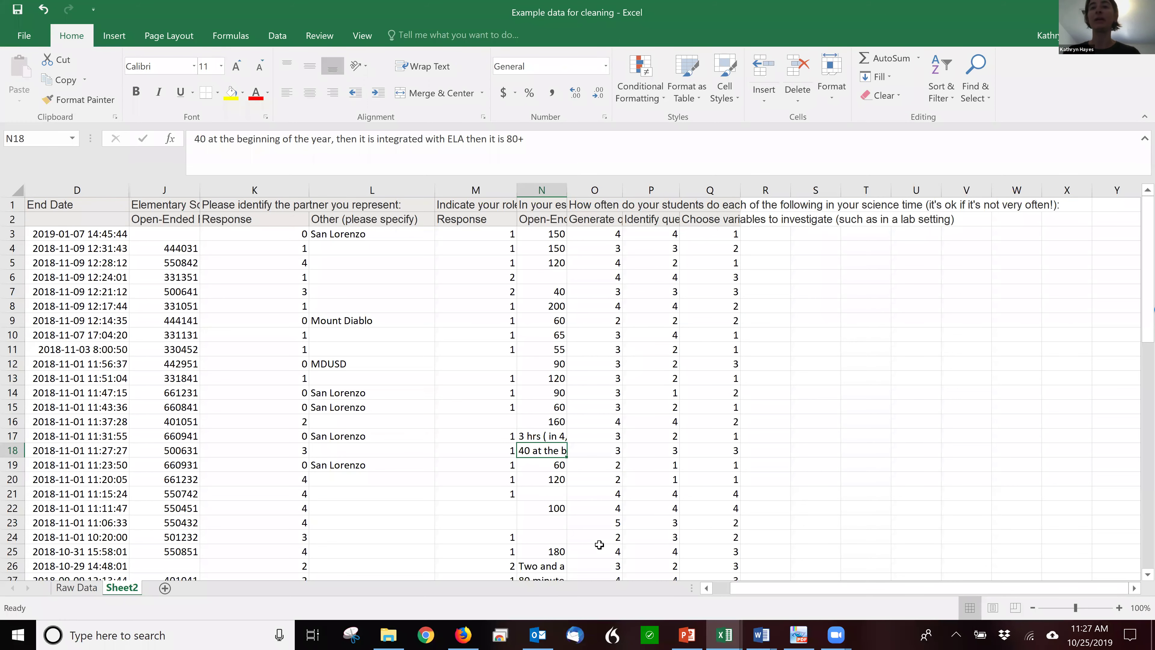
Enter 80 in N27 and 50 in N28 instead of the written-out minutes
{"action": "scroll", "coordinate": [599, 545], "scroll_direction": "down", "scroll_amount": 2}
{"action": "left_click", "coordinate": [549, 494]}
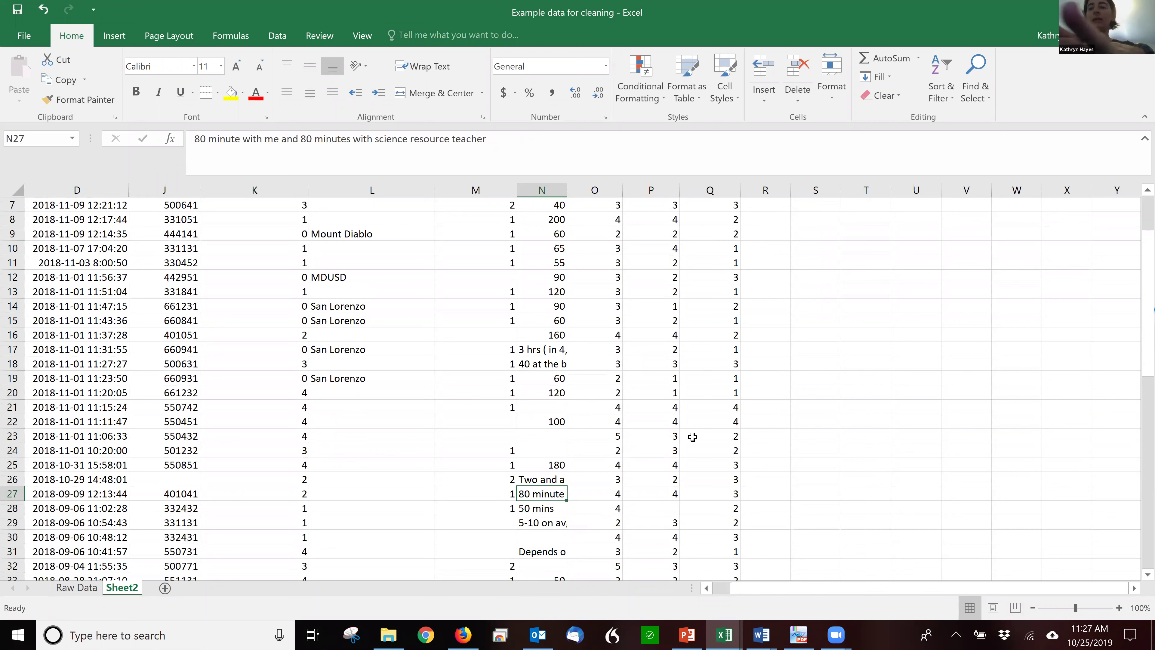
{"action": "type", "text": "80"}
{"action": "key", "text": "Return"}
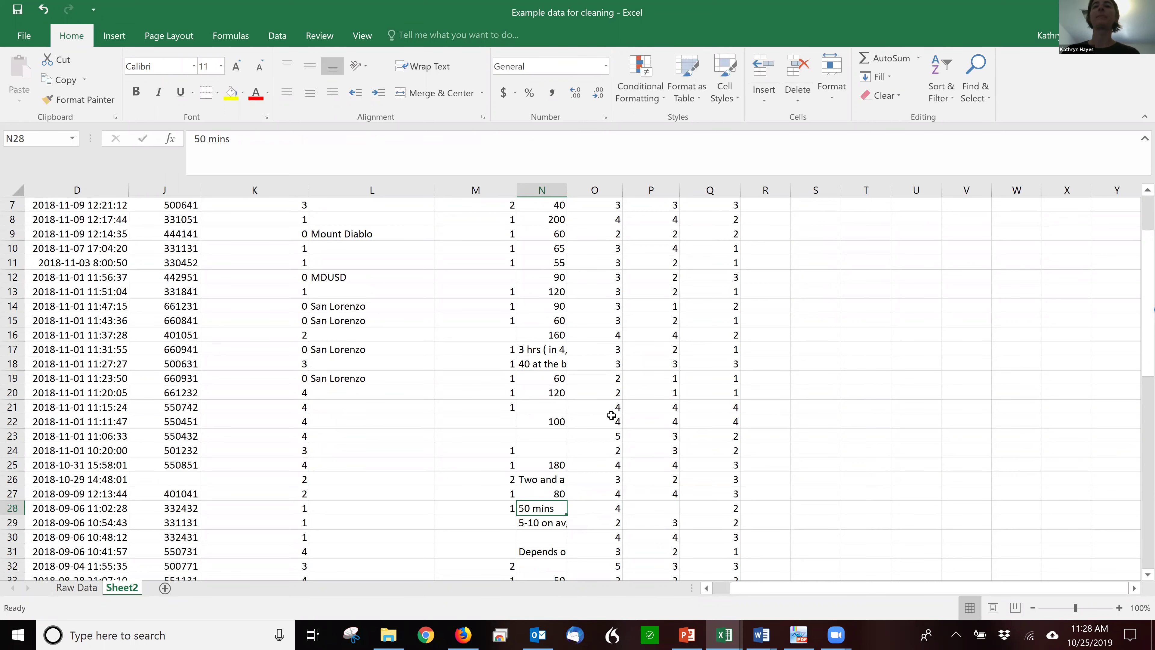
{"action": "type", "text": "50"}
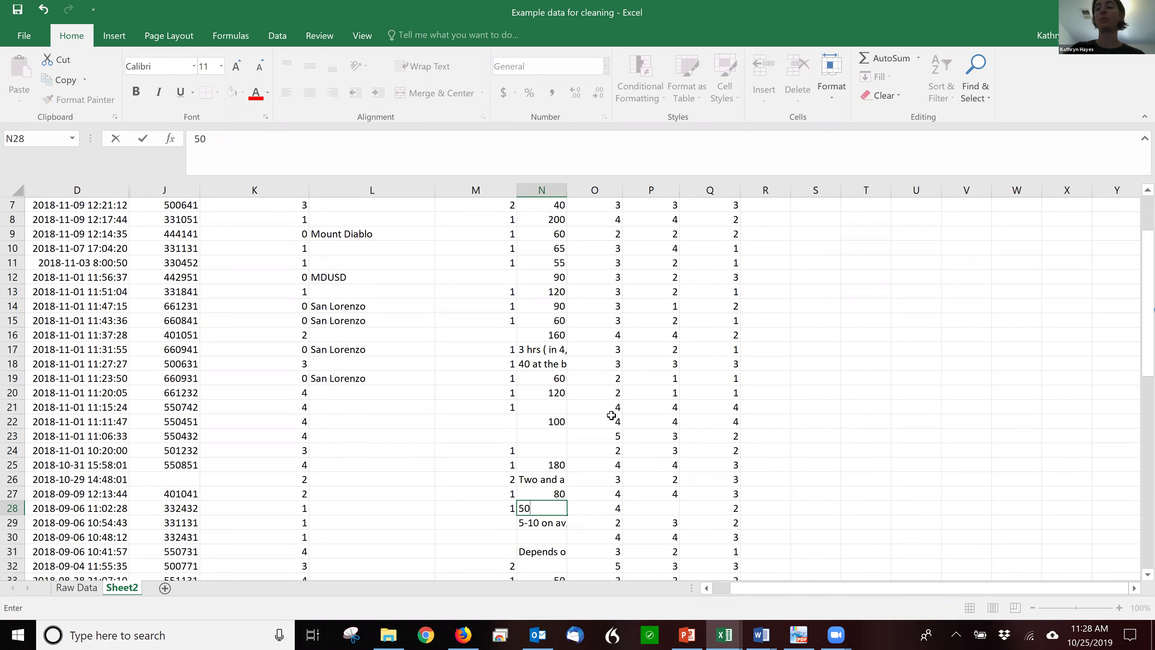
{"action": "key", "text": "Return"}
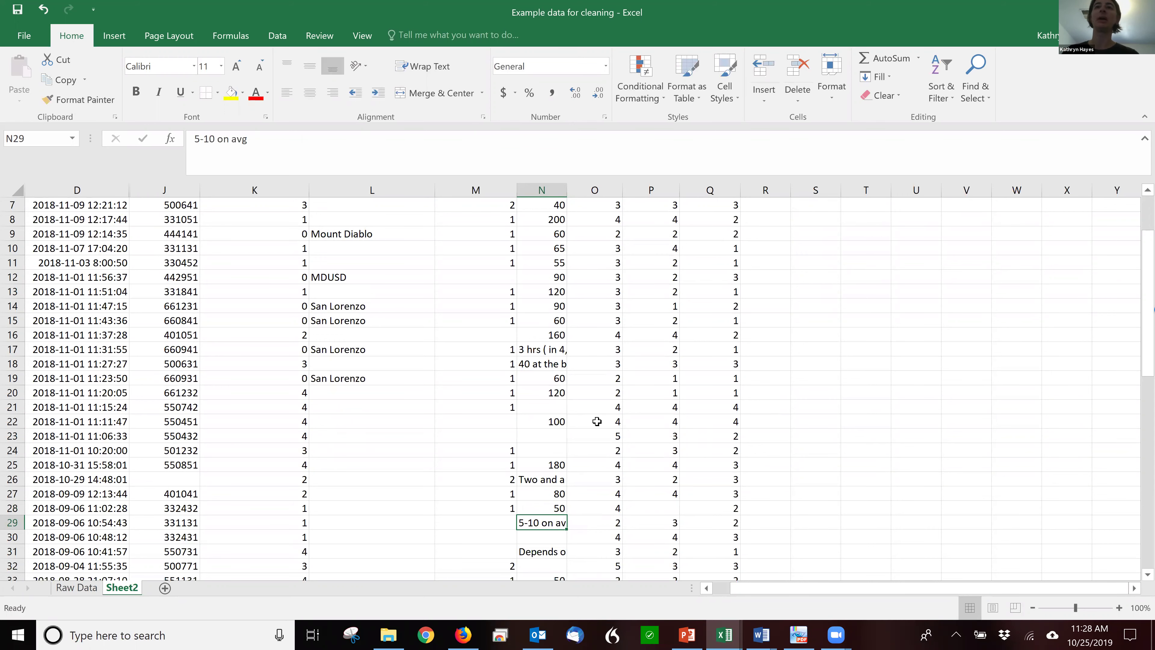
{"action": "scroll", "coordinate": [596, 421], "scroll_direction": "up", "scroll_amount": 2}
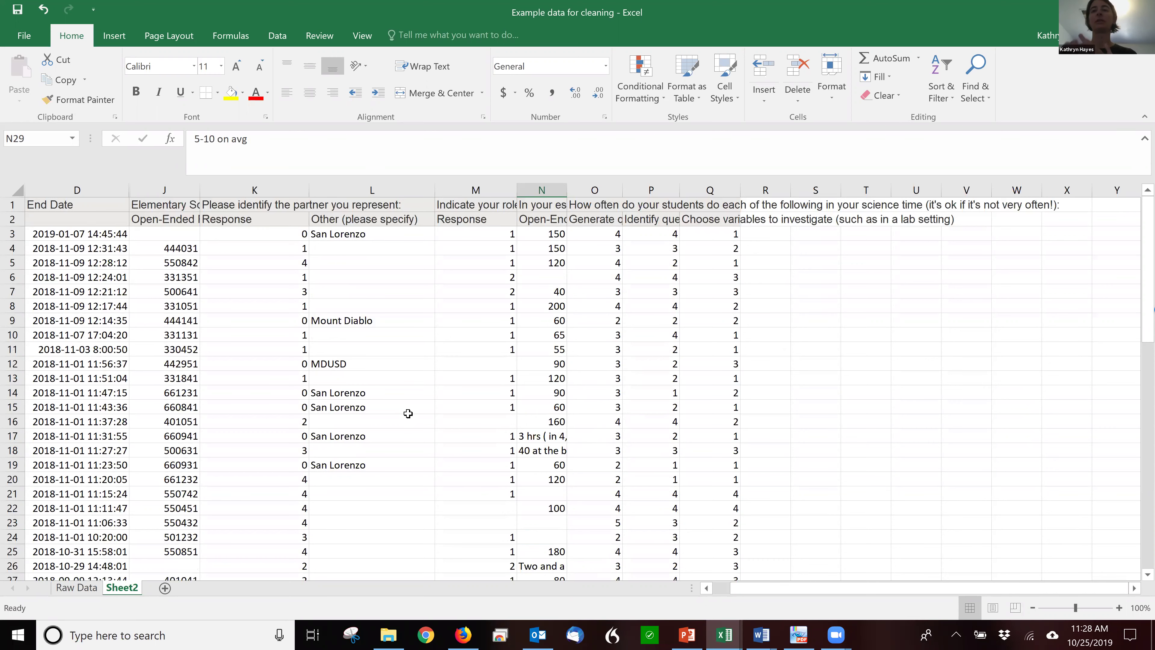
View PowerPoint slide 4 on short headings, then return to the Example data for cleaning workbook
{"action": "left_click", "coordinate": [687, 634]}
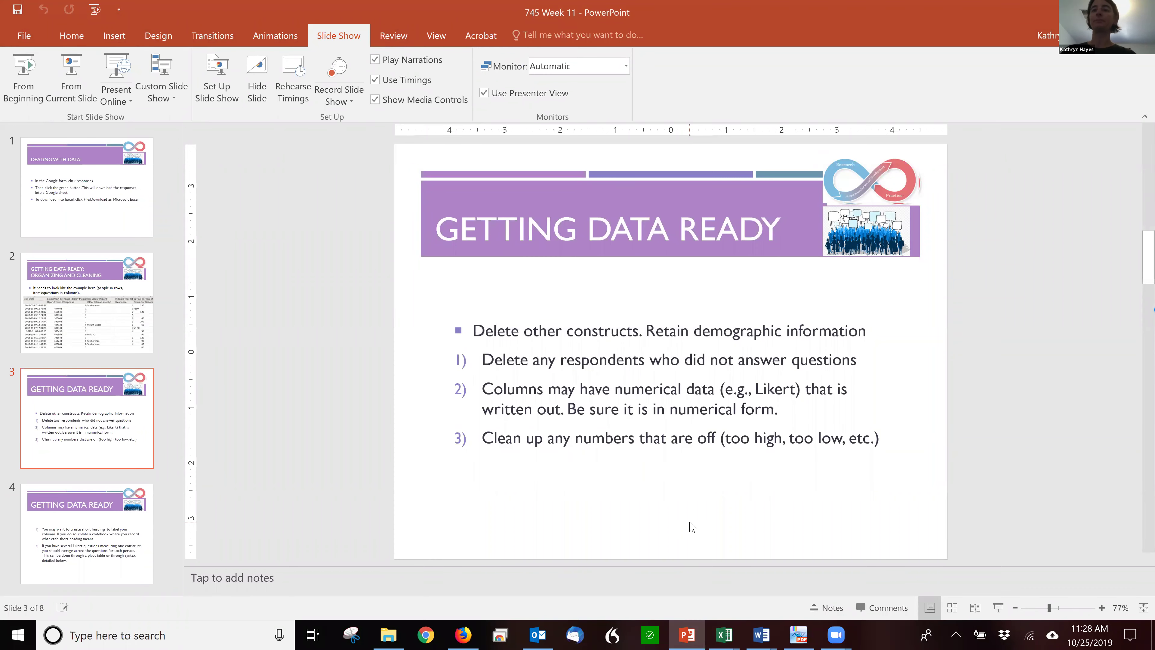
{"action": "left_click", "coordinate": [93, 517]}
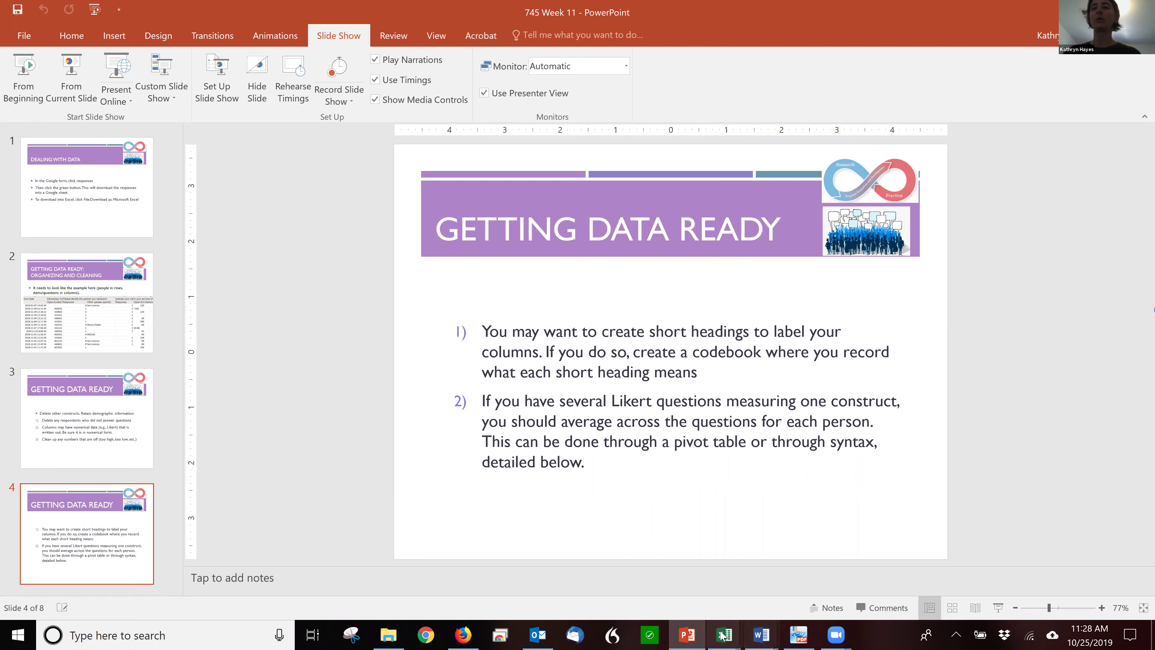
{"action": "mouse_move", "coordinate": [720, 631]}
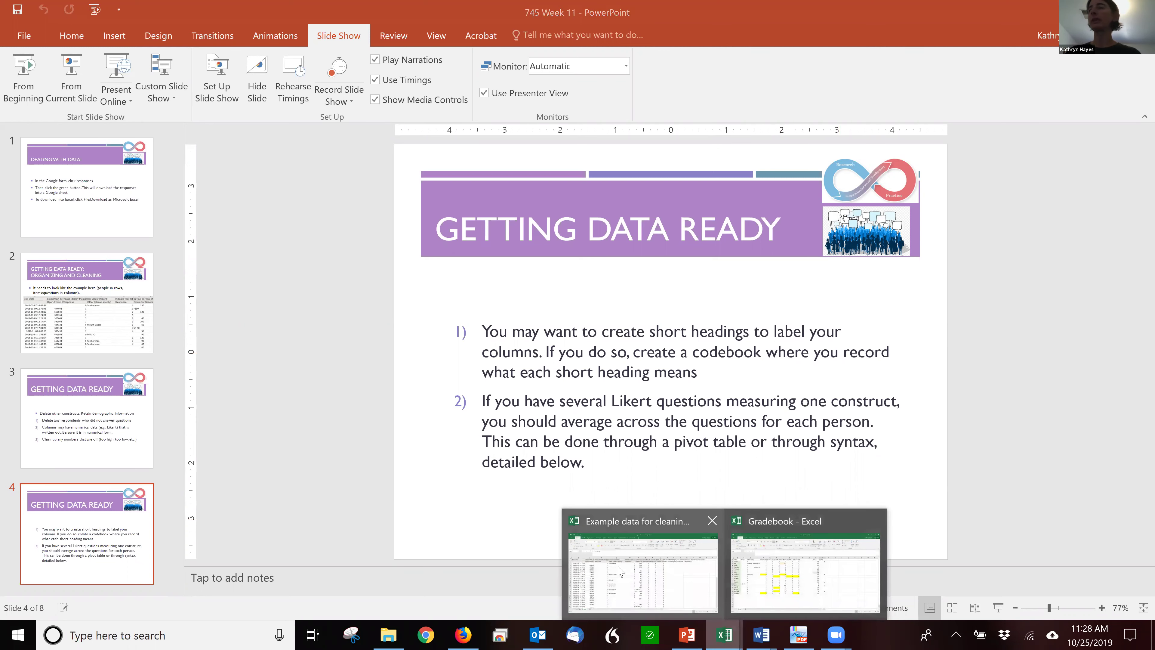
{"action": "left_click", "coordinate": [626, 544]}
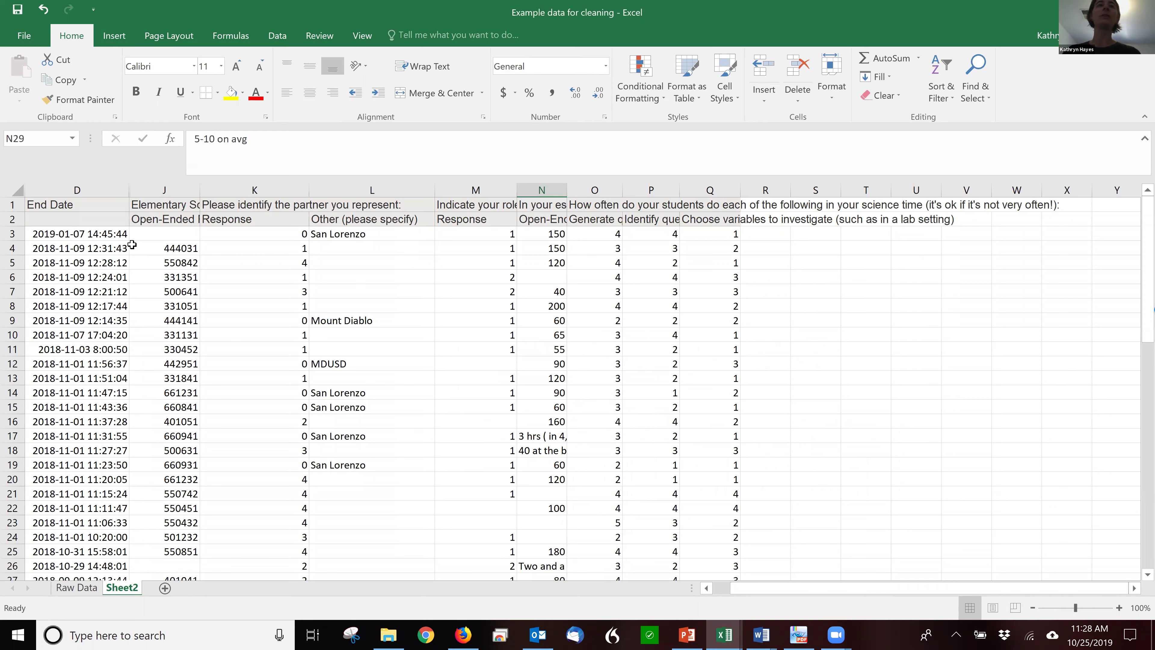
Insert a blank row 3 and label its first columns Date, ID and Partner
{"action": "left_click_drag", "start_coordinate": [119, 208], "coordinate": [763, 224]}
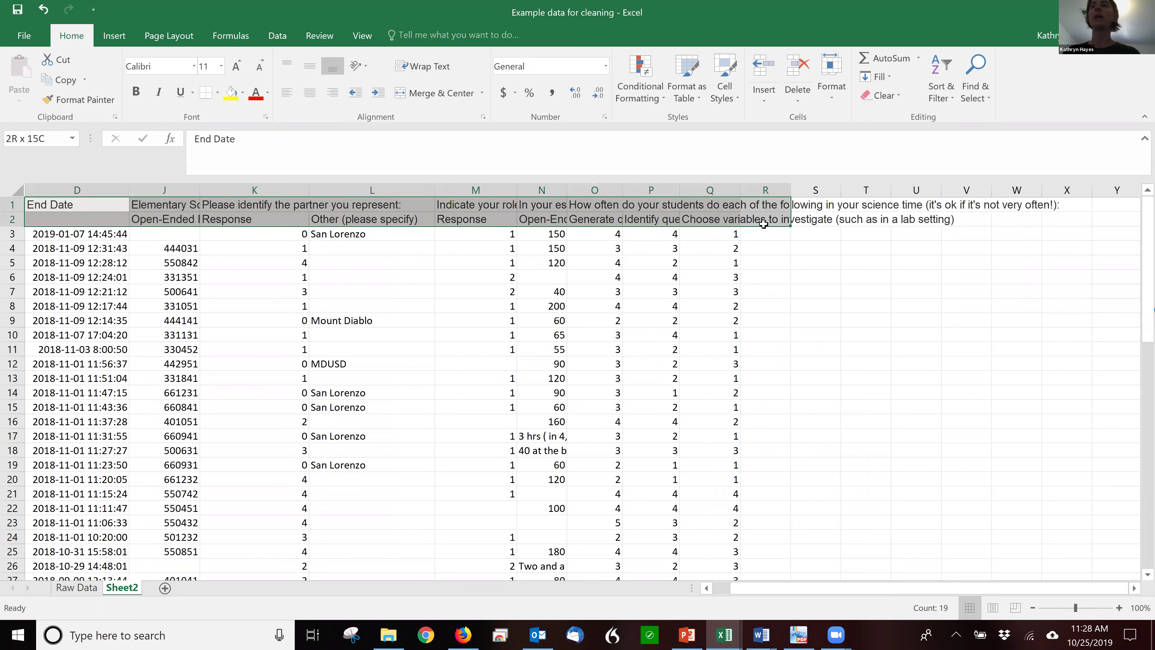
{"action": "left_click", "coordinate": [743, 278]}
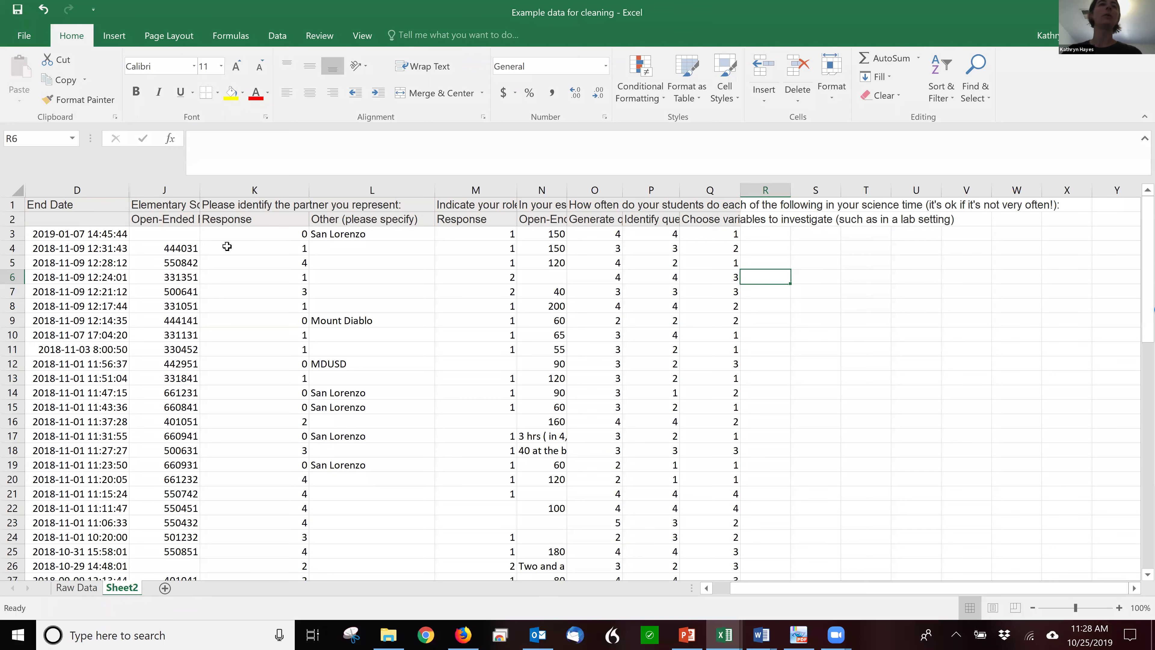
{"action": "left_click", "coordinate": [15, 235]}
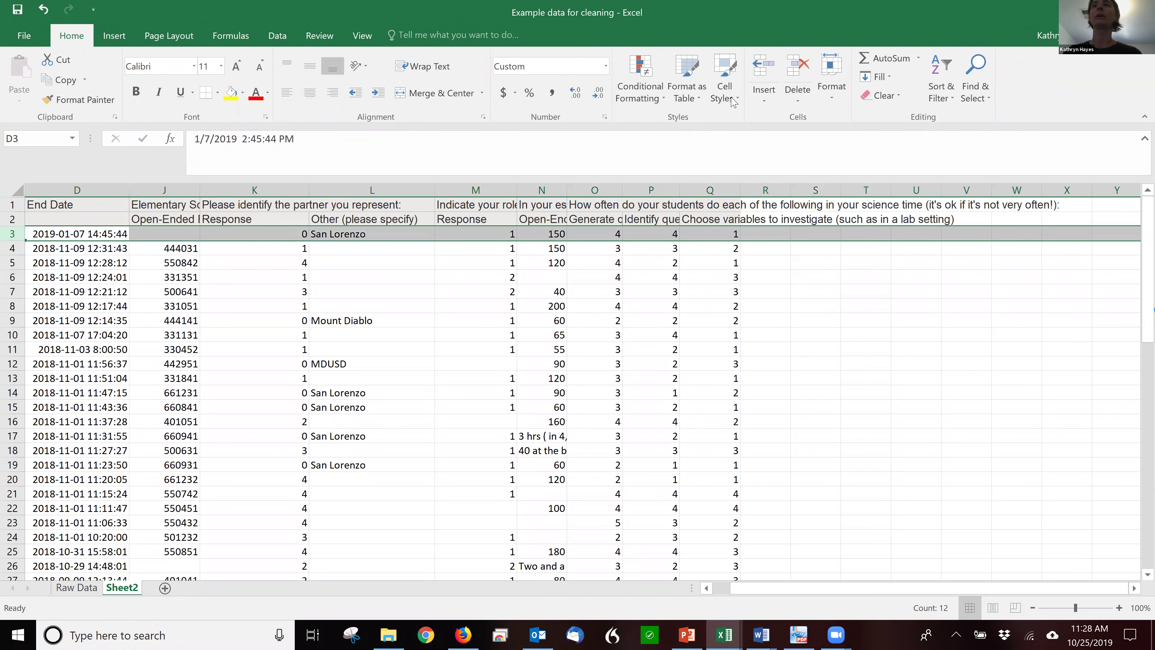
{"action": "left_click", "coordinate": [764, 70]}
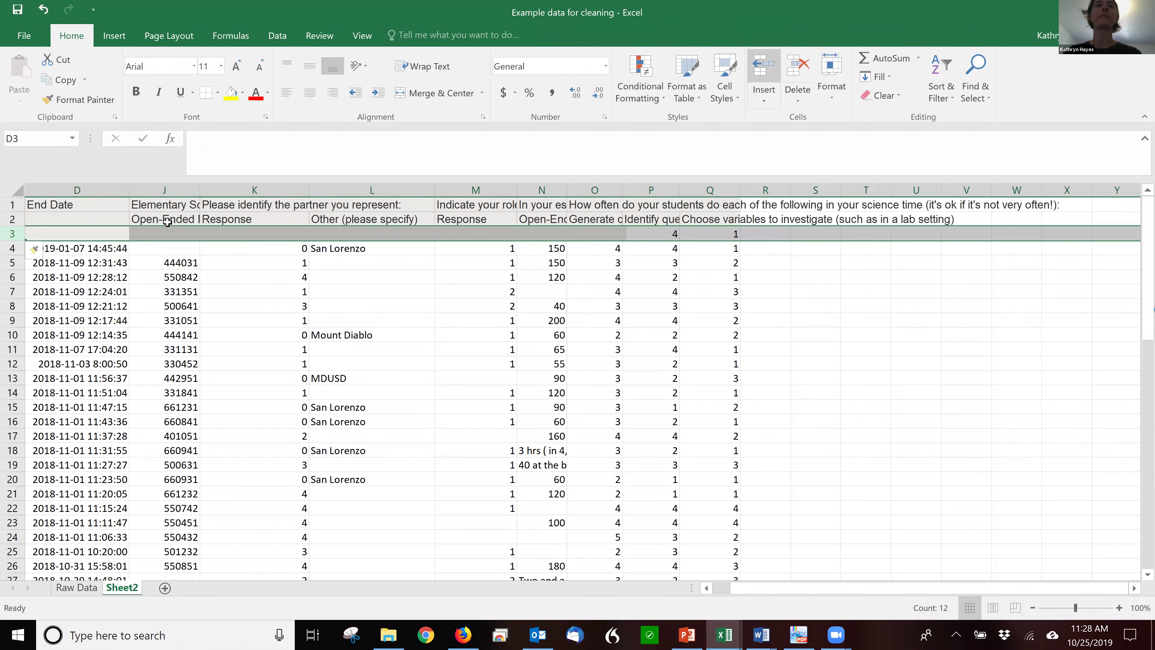
{"action": "left_click", "coordinate": [91, 235]}
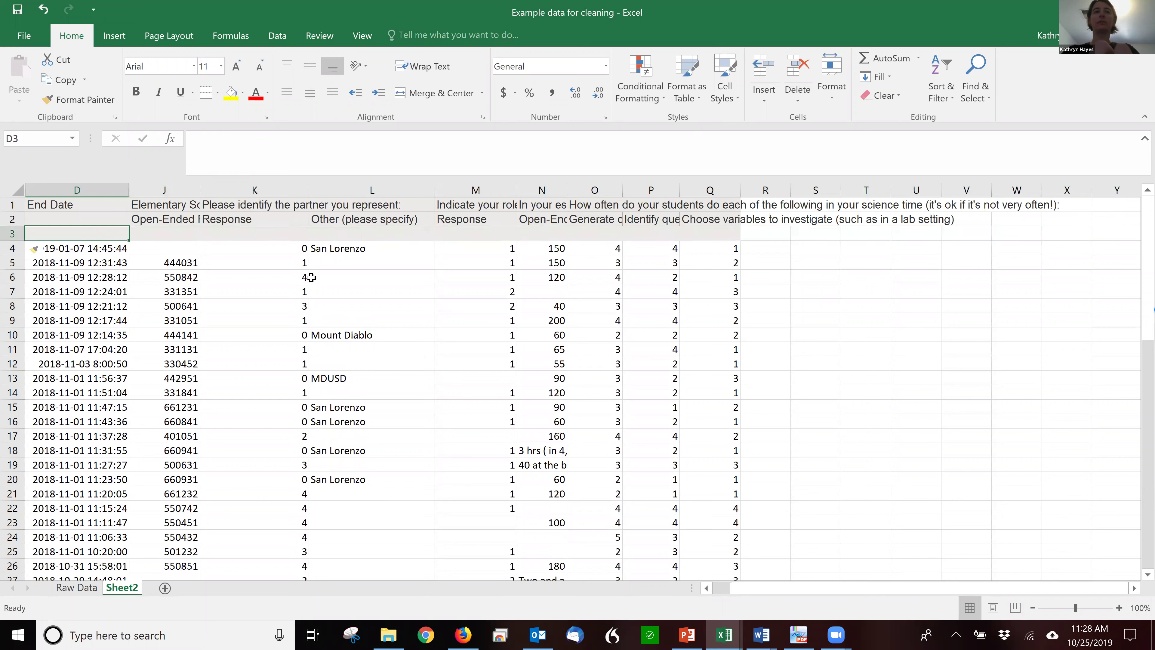
{"action": "type", "text": "Date"}
{"action": "key", "text": "Tab"}
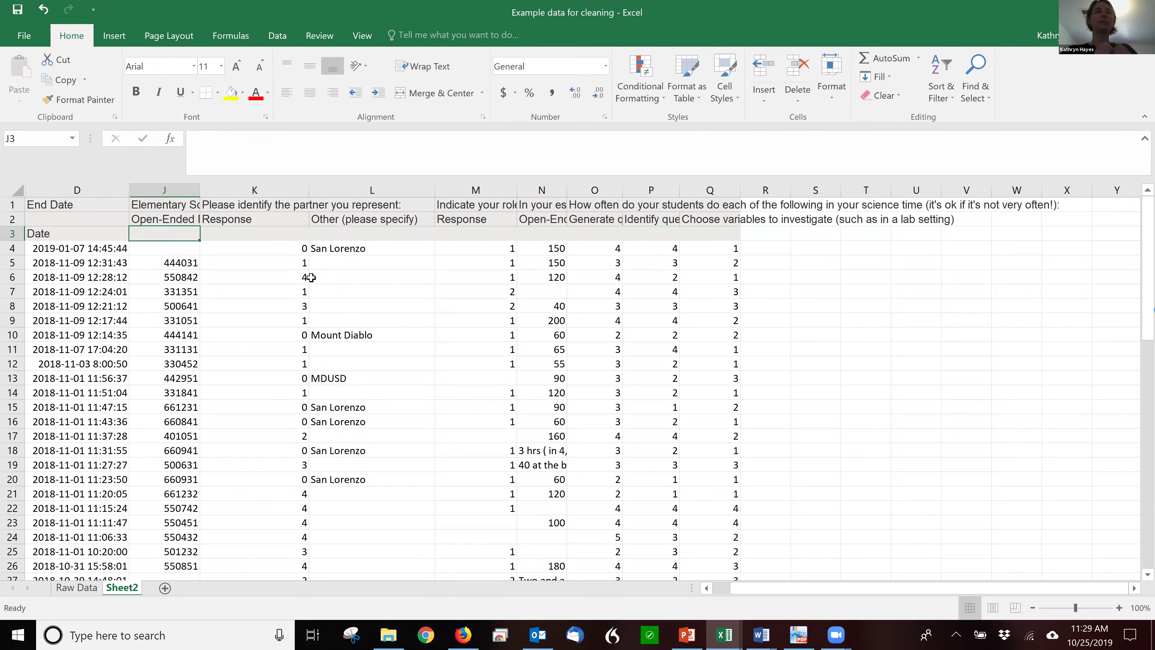
{"action": "type", "text": "ID"}
{"action": "key", "text": "Tab"}
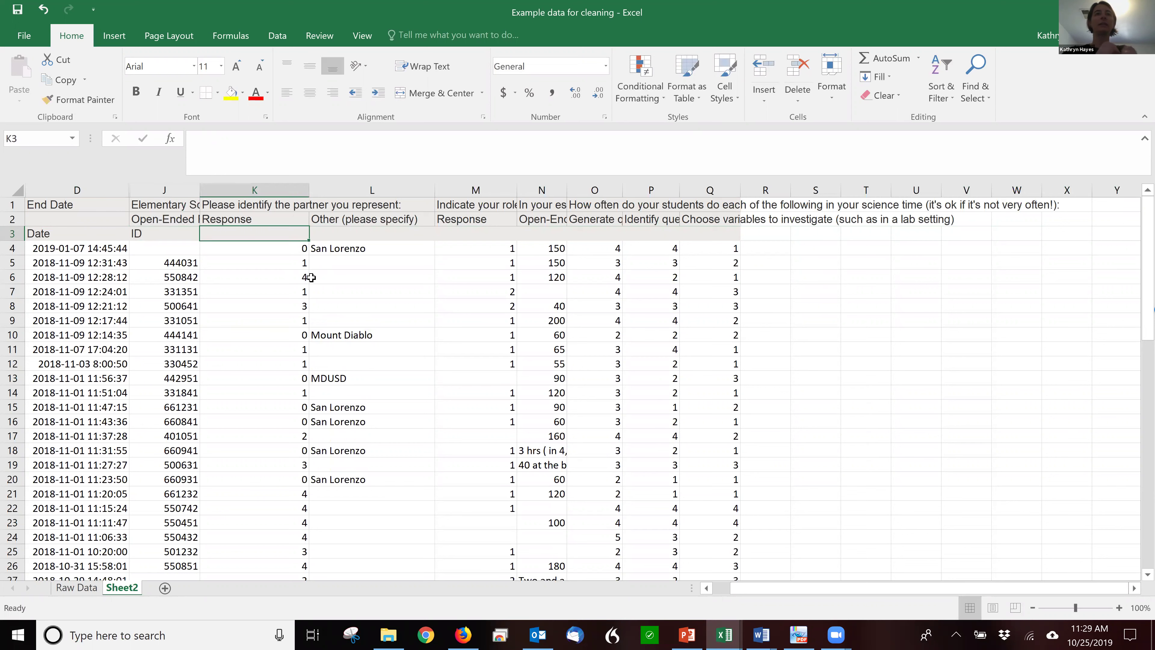
{"action": "type", "text": "Par"}
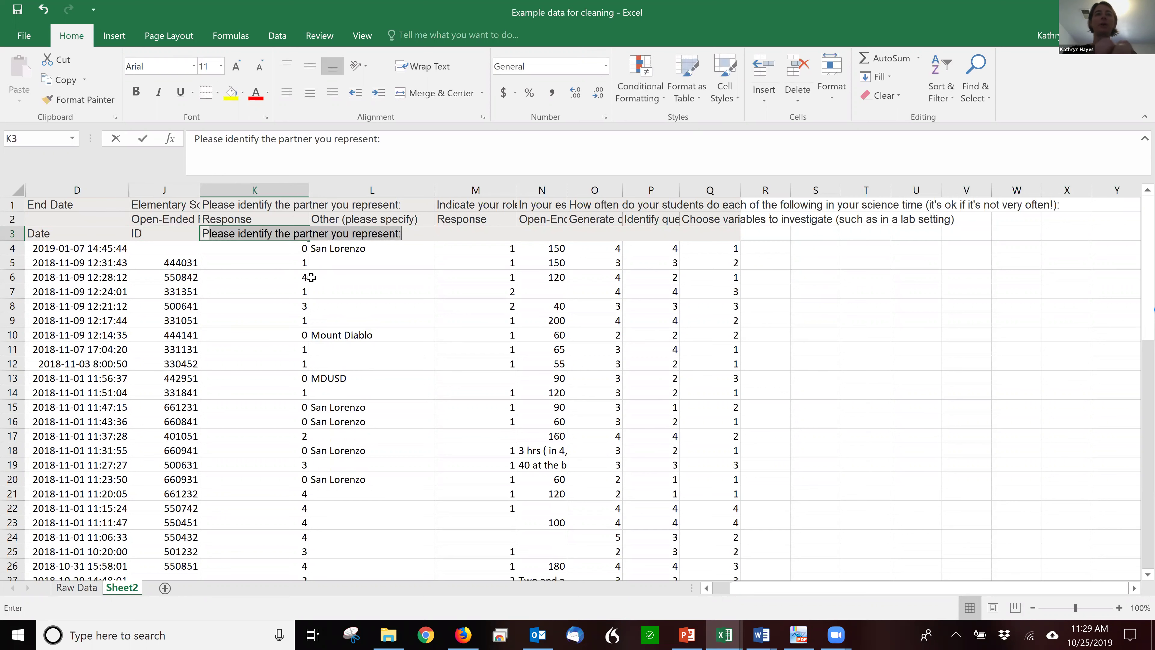
{"action": "type", "text": "tner"}
{"action": "key", "text": "Tab"}
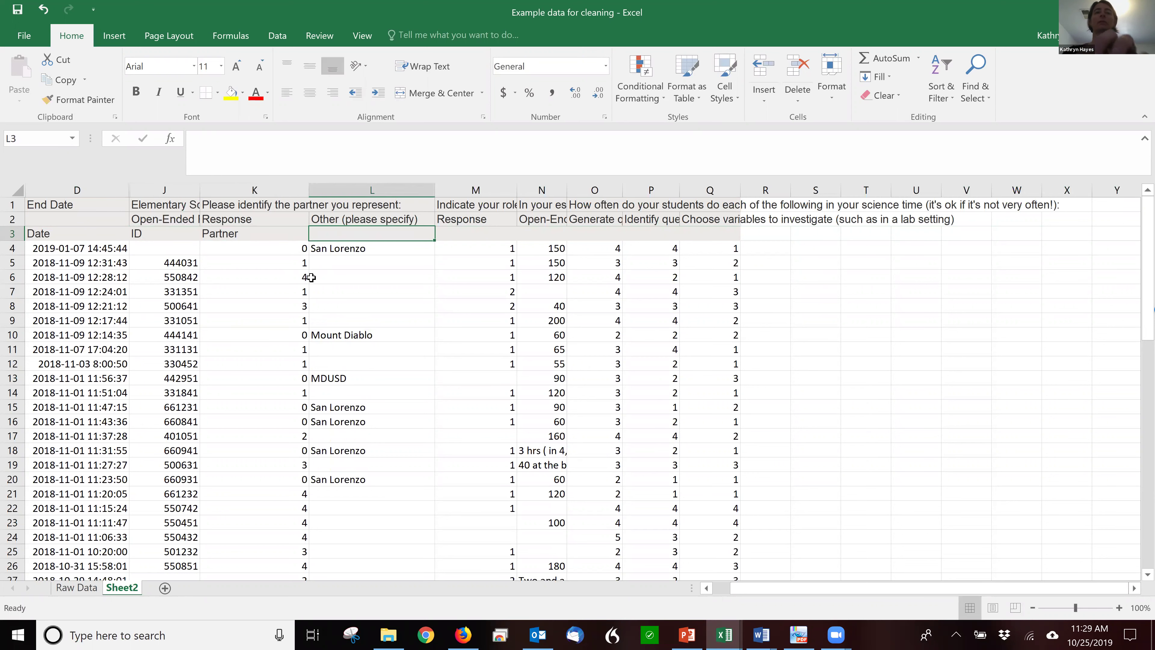
Delete the Other (please specify) column and add headers Role and Minutes in L3 and M3
{"action": "left_click", "coordinate": [403, 190]}
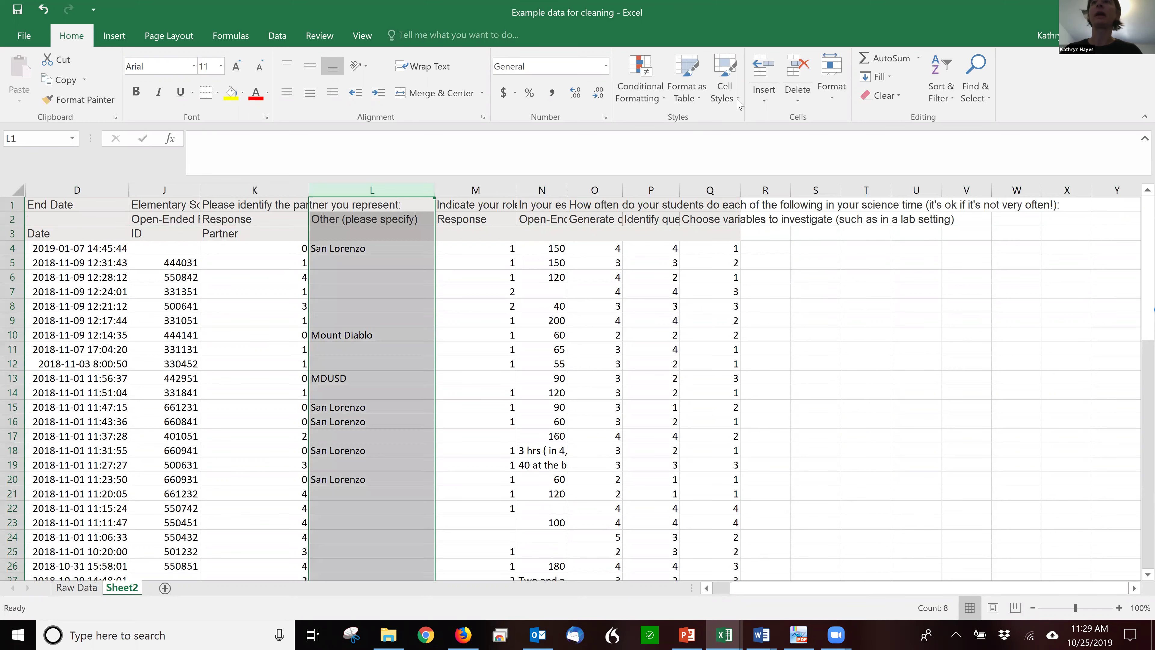
{"action": "left_click", "coordinate": [802, 69]}
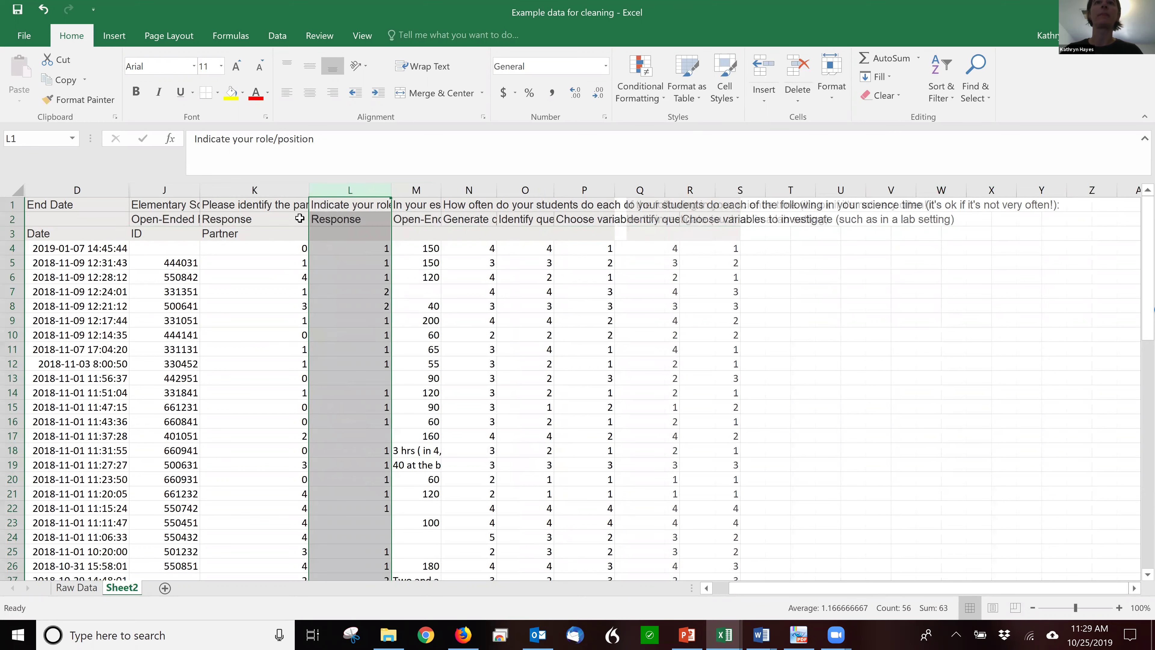
{"action": "left_click", "coordinate": [354, 200]}
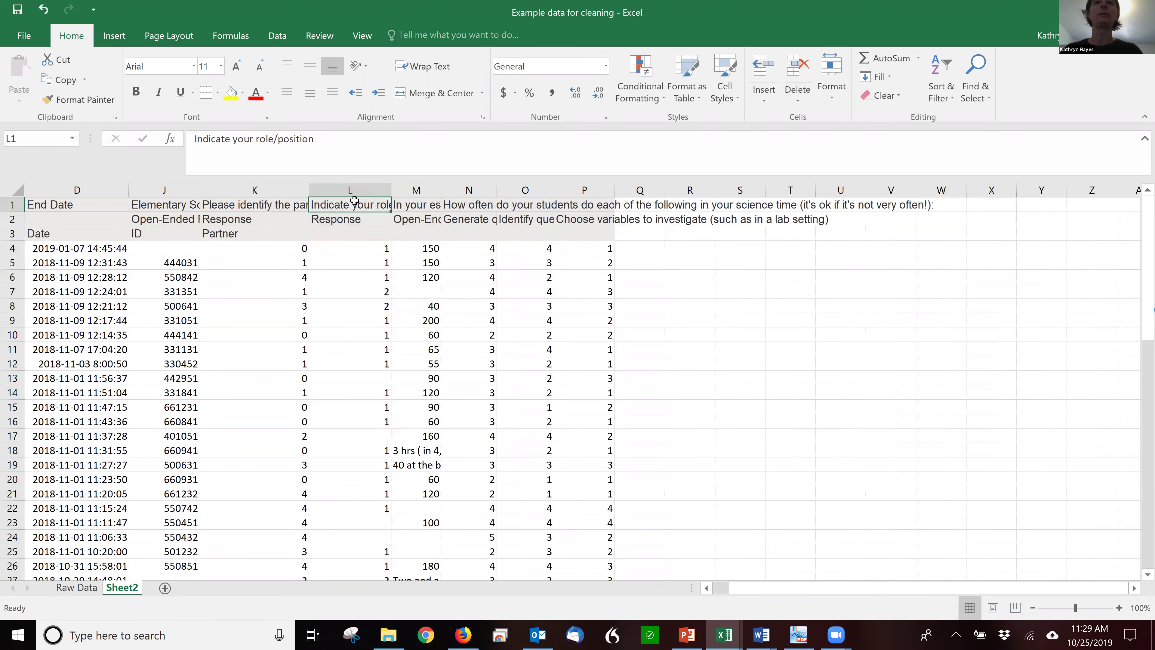
{"action": "left_click", "coordinate": [355, 235]}
{"action": "type", "text": "Role"}
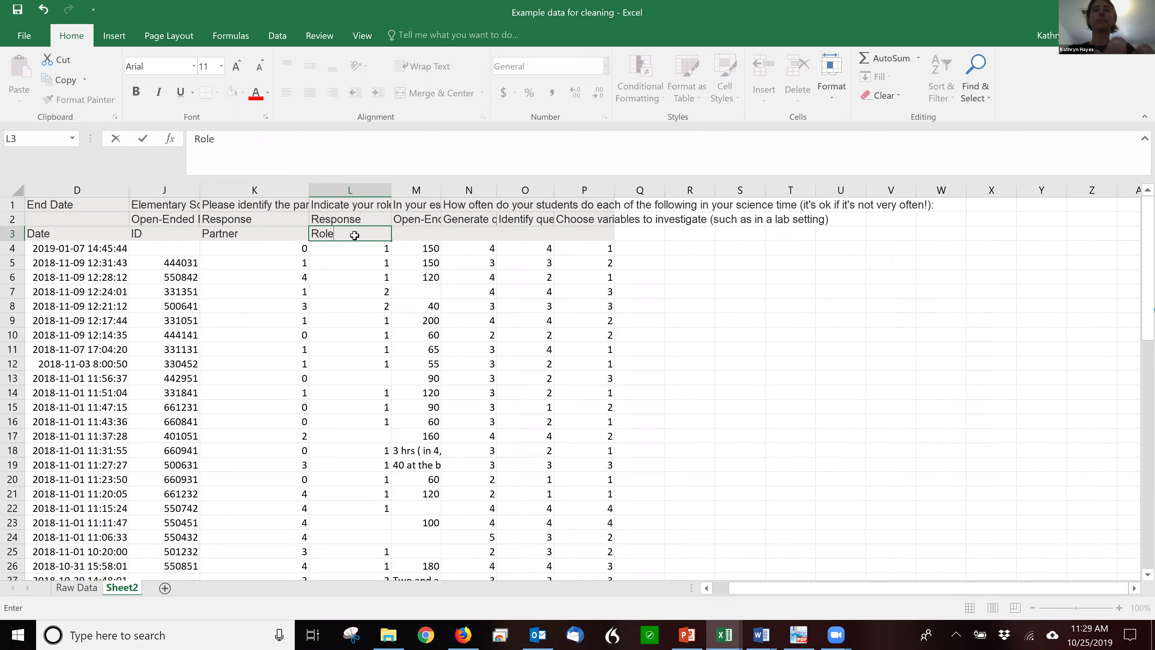
{"action": "key", "text": "Tab"}
{"action": "type", "text": "Minutes"}
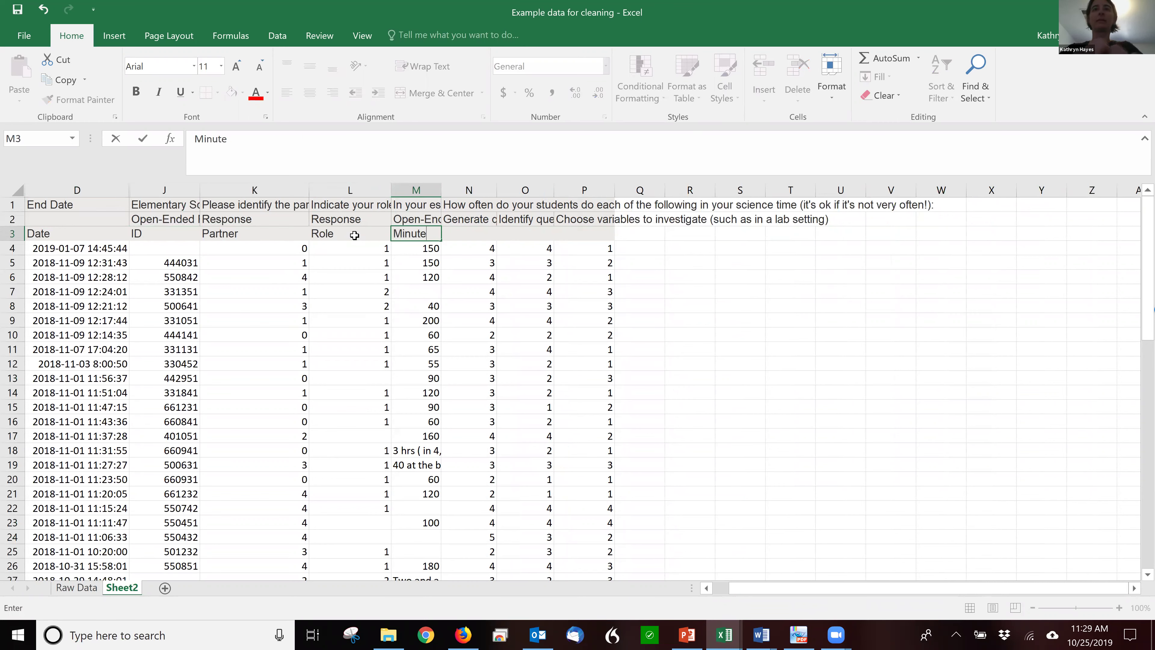
{"action": "key", "text": "Tab"}
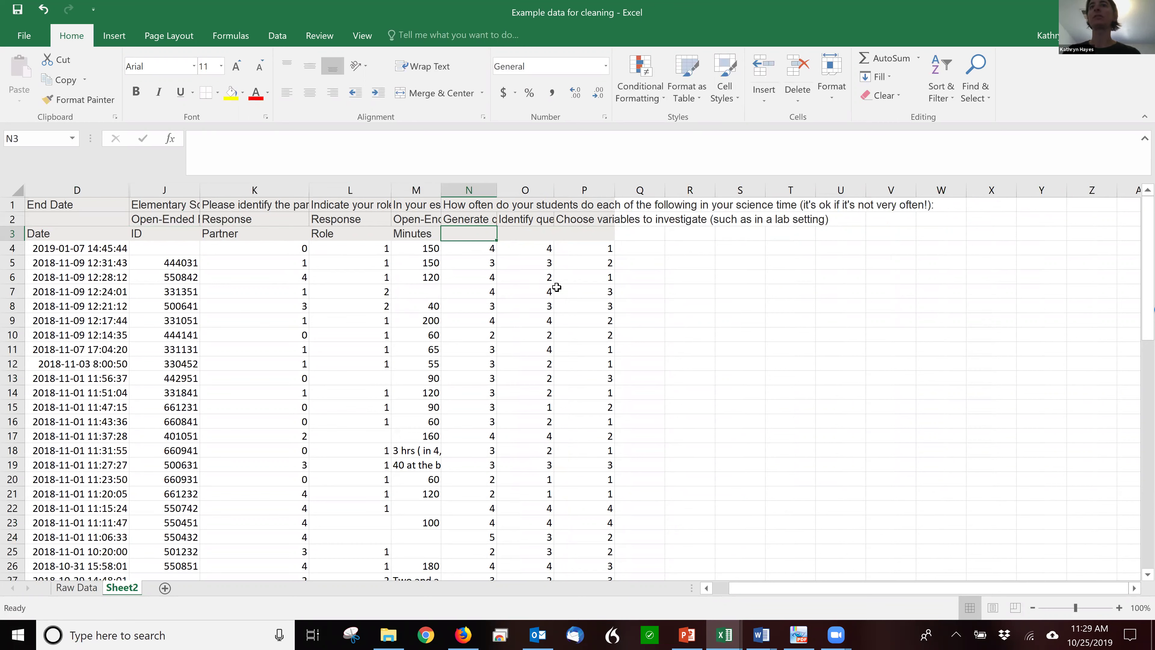
Label N3, O3 and P3 as Inv1, Inv2 and 'Inv 2' after reading the item questions
{"action": "left_click", "coordinate": [483, 203]}
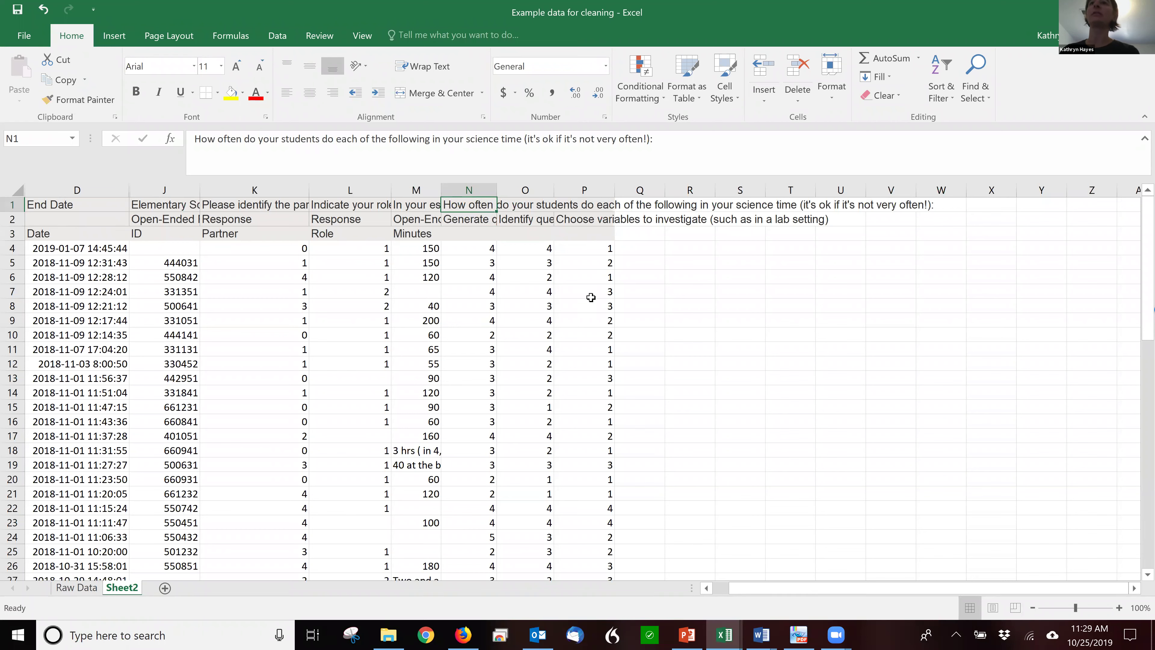
{"action": "left_click", "coordinate": [489, 220]}
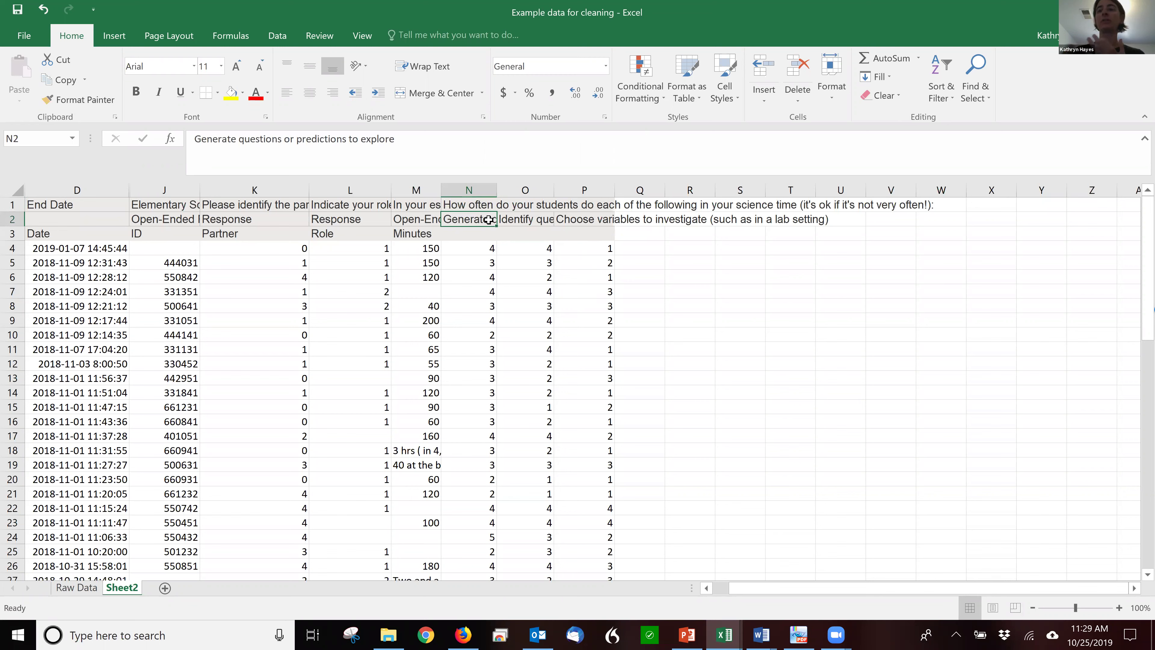
{"action": "key", "text": "Right"}
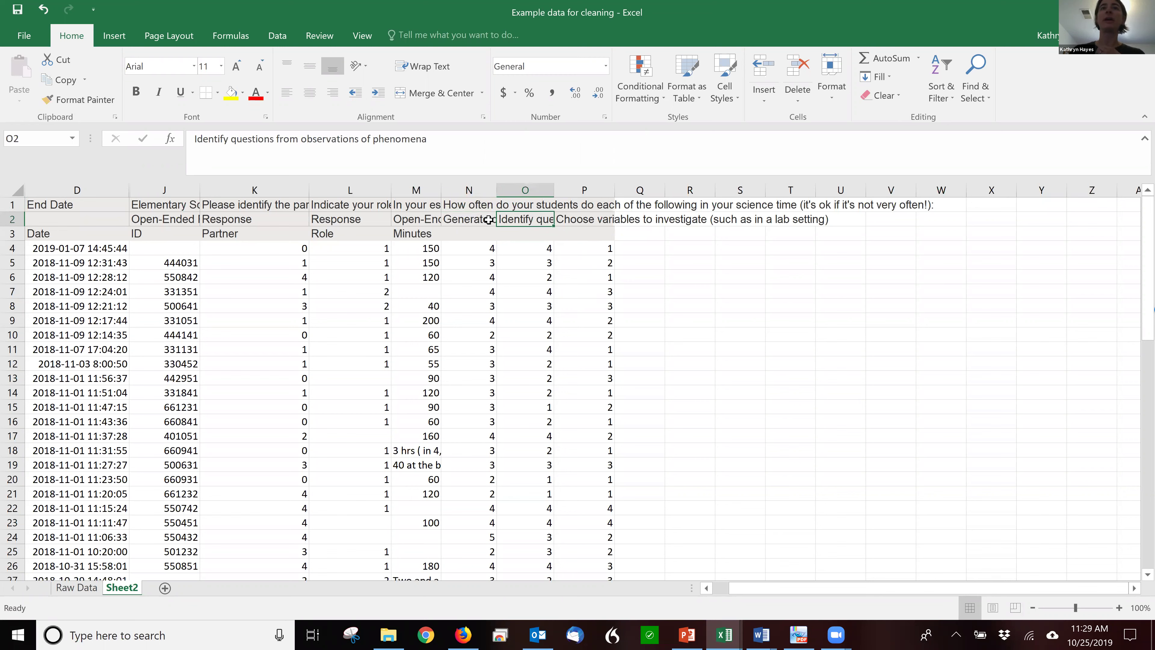
{"action": "key", "text": "Right"}
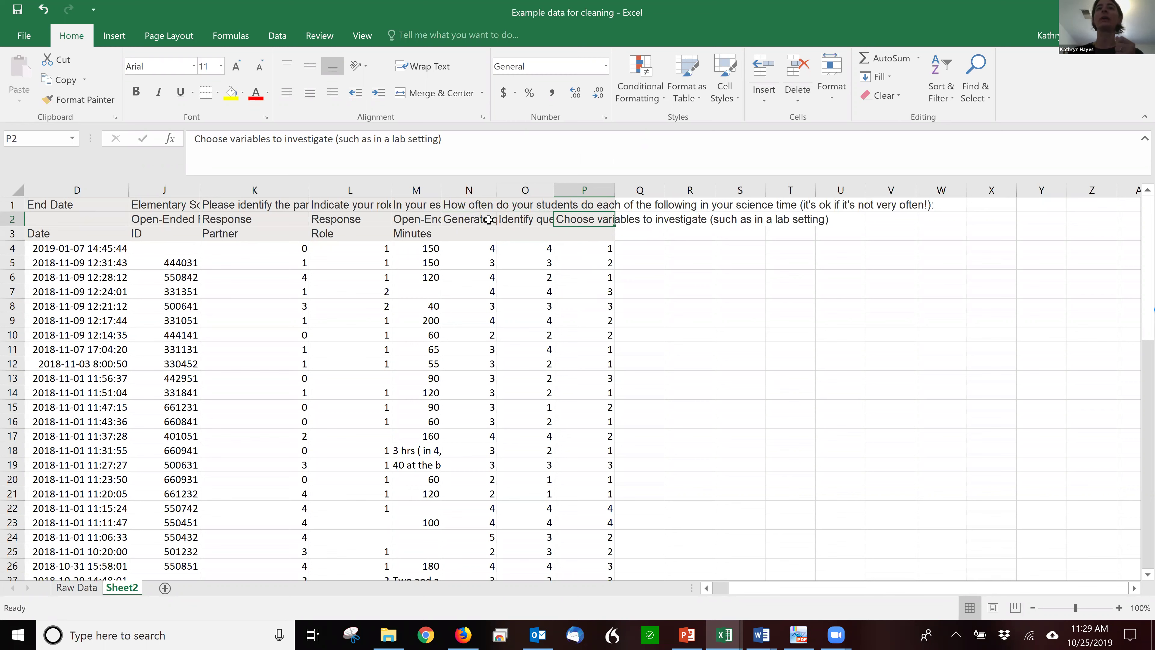
{"action": "left_click", "coordinate": [475, 234]}
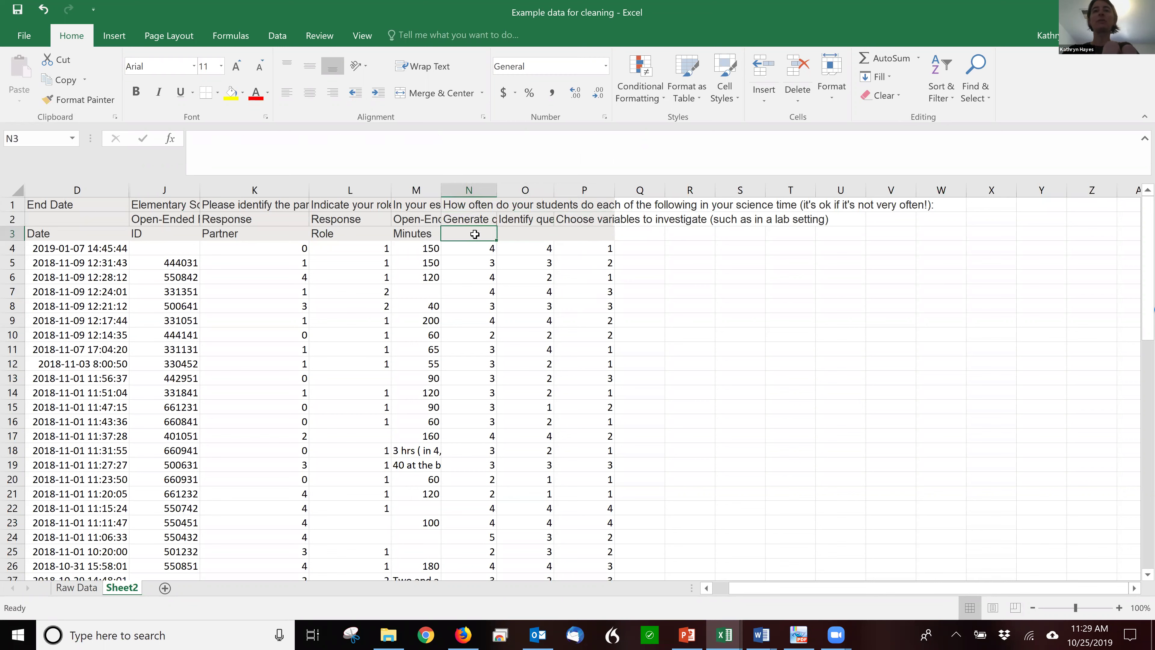
{"action": "type", "text": "Inv1"}
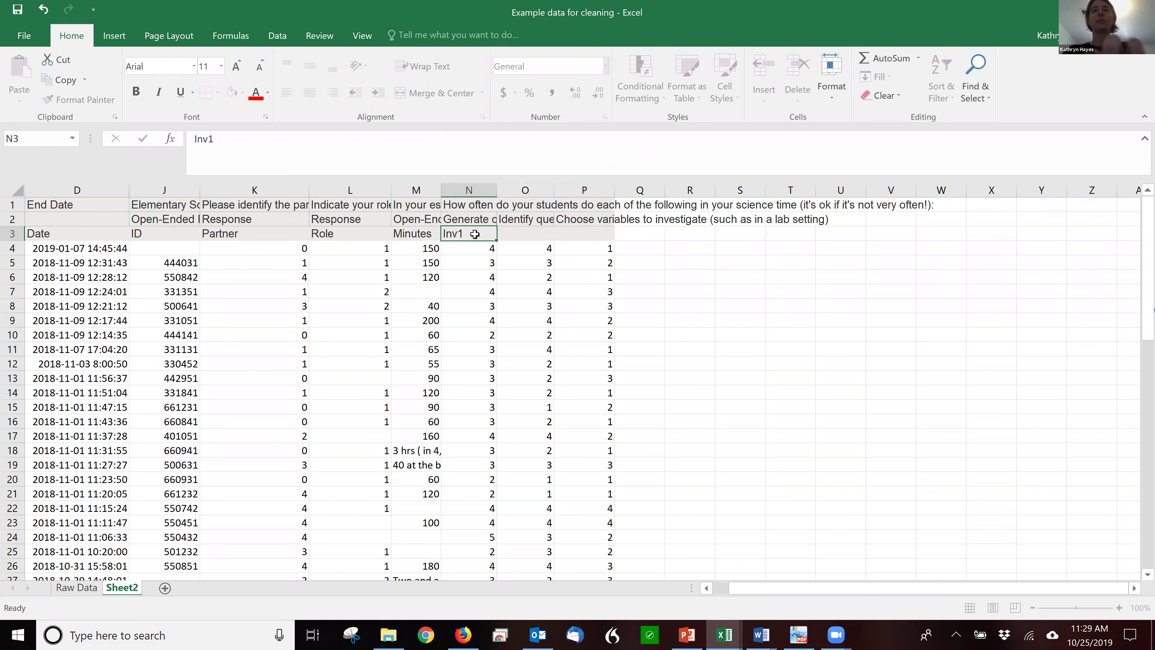
{"action": "key", "text": "Tab"}
{"action": "type", "text": "Inv2"}
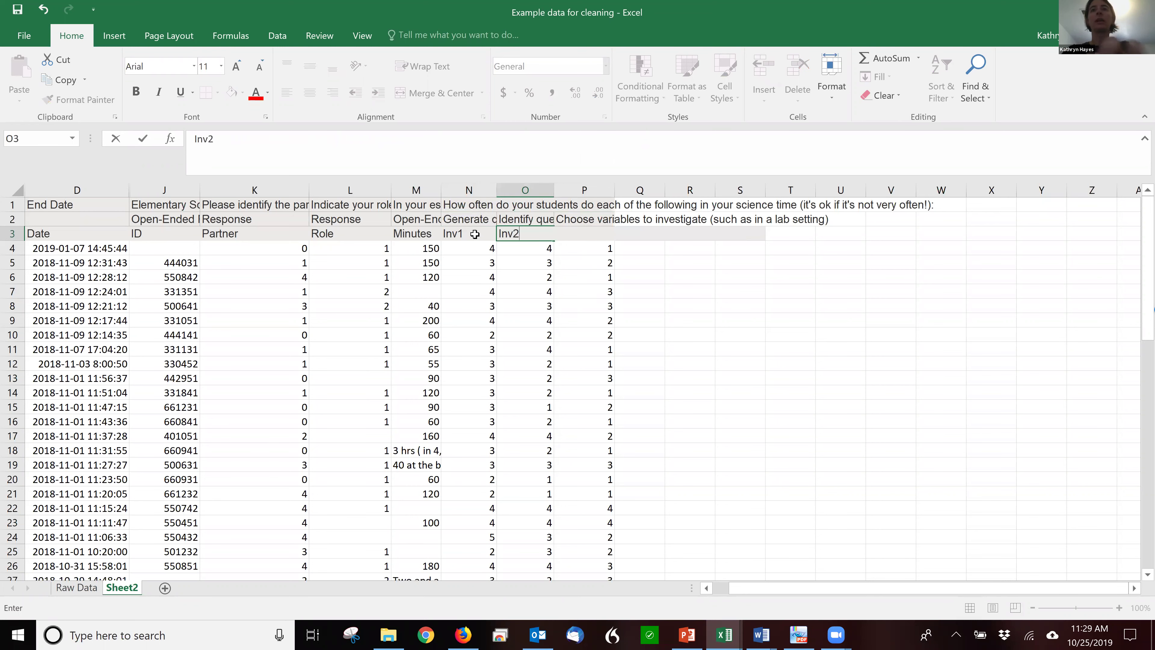
{"action": "key", "text": "Tab"}
{"action": "type", "text": "Inv "}
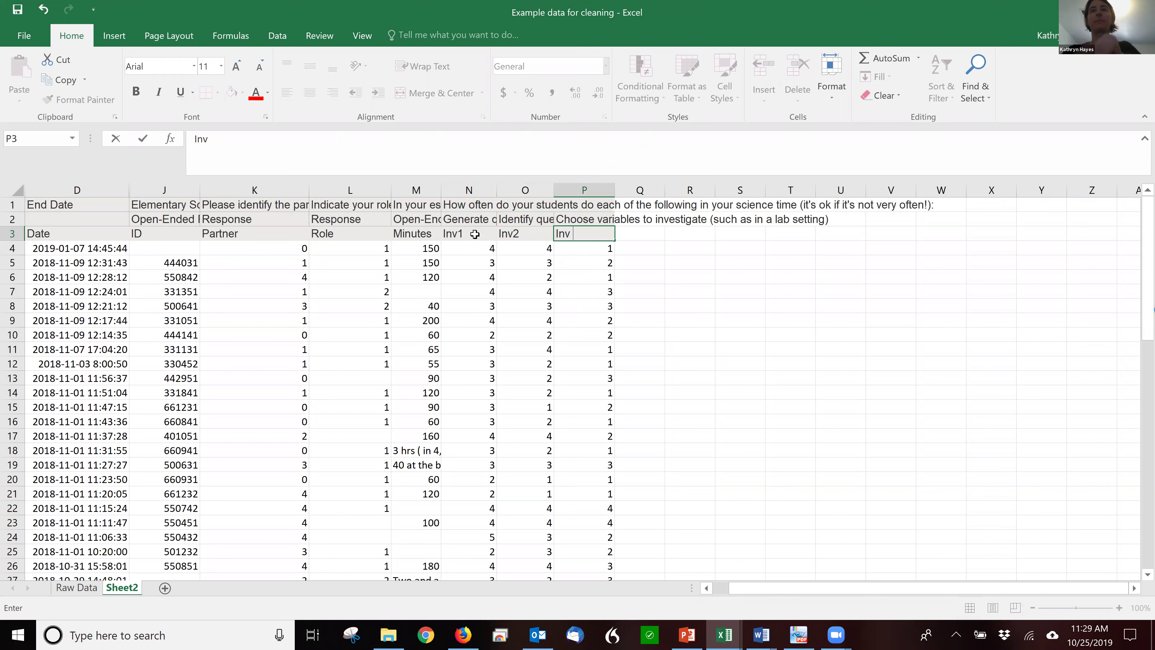
{"action": "type", "text": "2"}
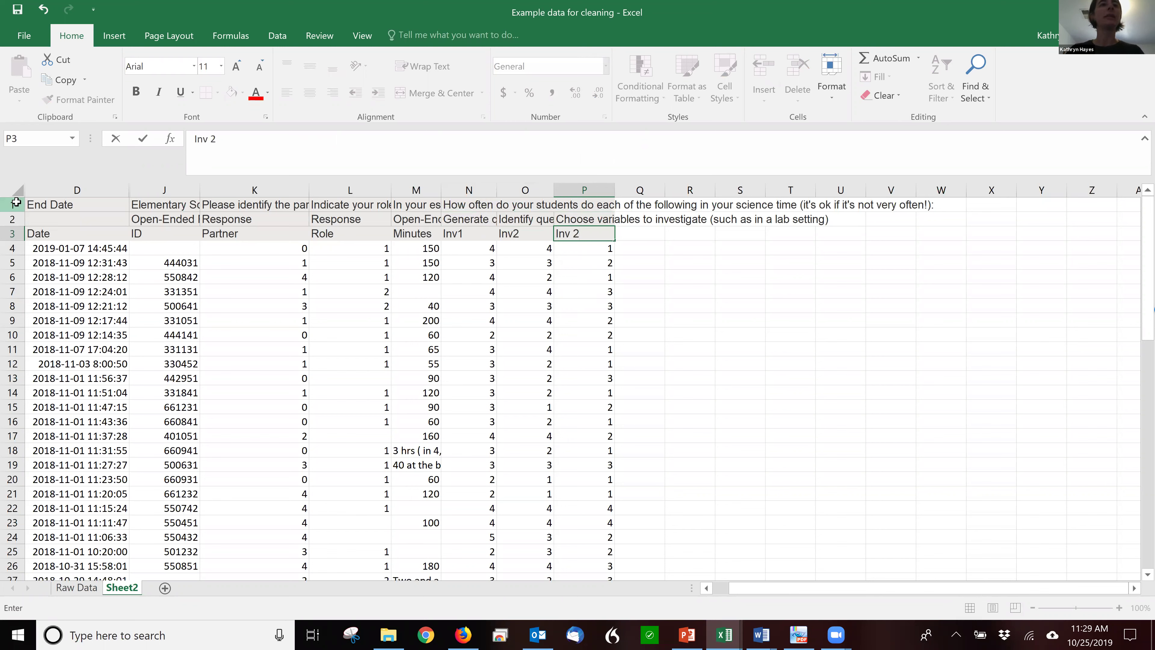
{"action": "left_click", "coordinate": [16, 203]}
Delete rows 1–2 with the long questions, glance at Raw Data, and return to Sheet2
{"action": "left_click_drag", "start_coordinate": [11, 219], "coordinate": [12, 221]}
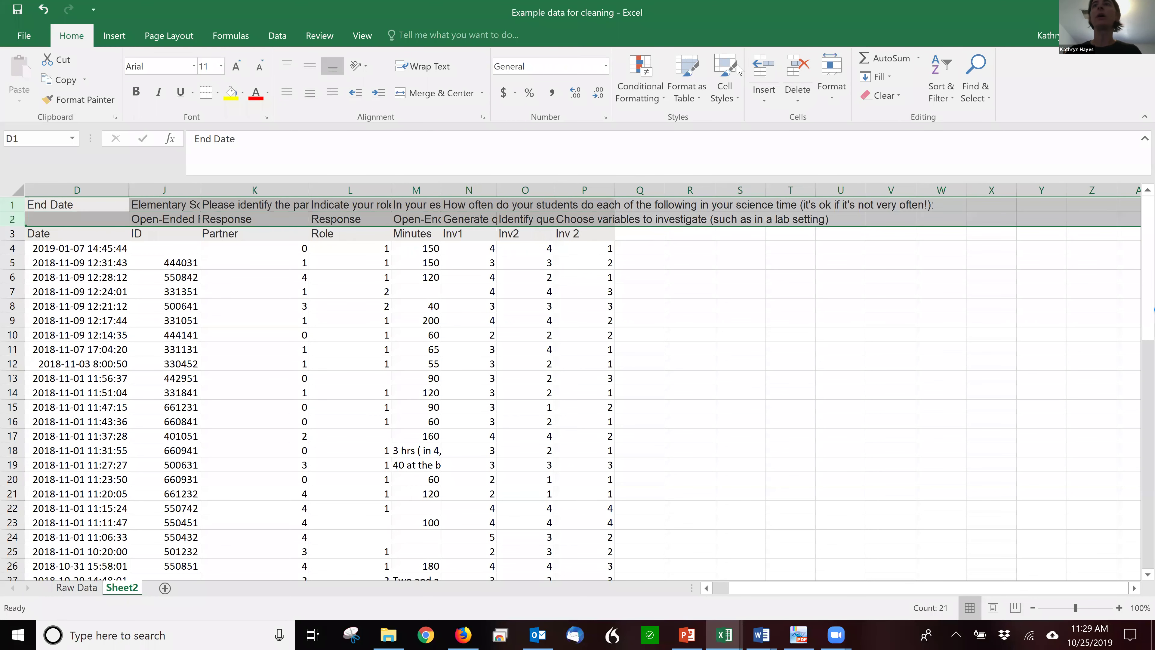
{"action": "left_click", "coordinate": [800, 65]}
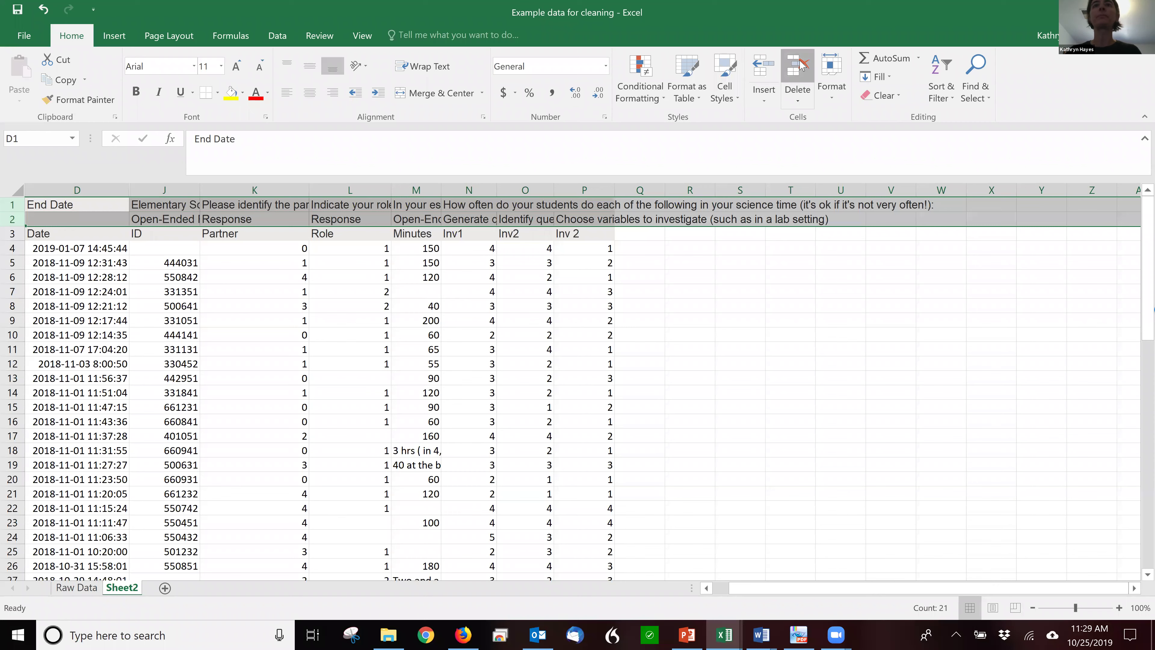
{"action": "left_click", "coordinate": [769, 259]}
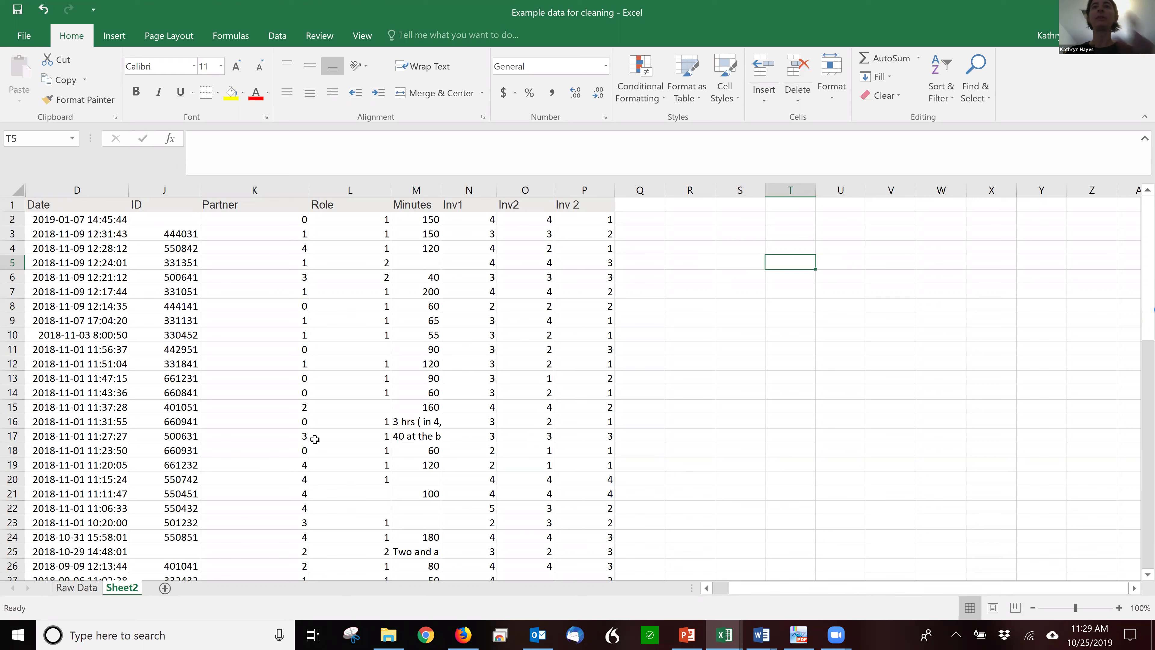
{"action": "left_click_drag", "start_coordinate": [463, 209], "coordinate": [587, 207]}
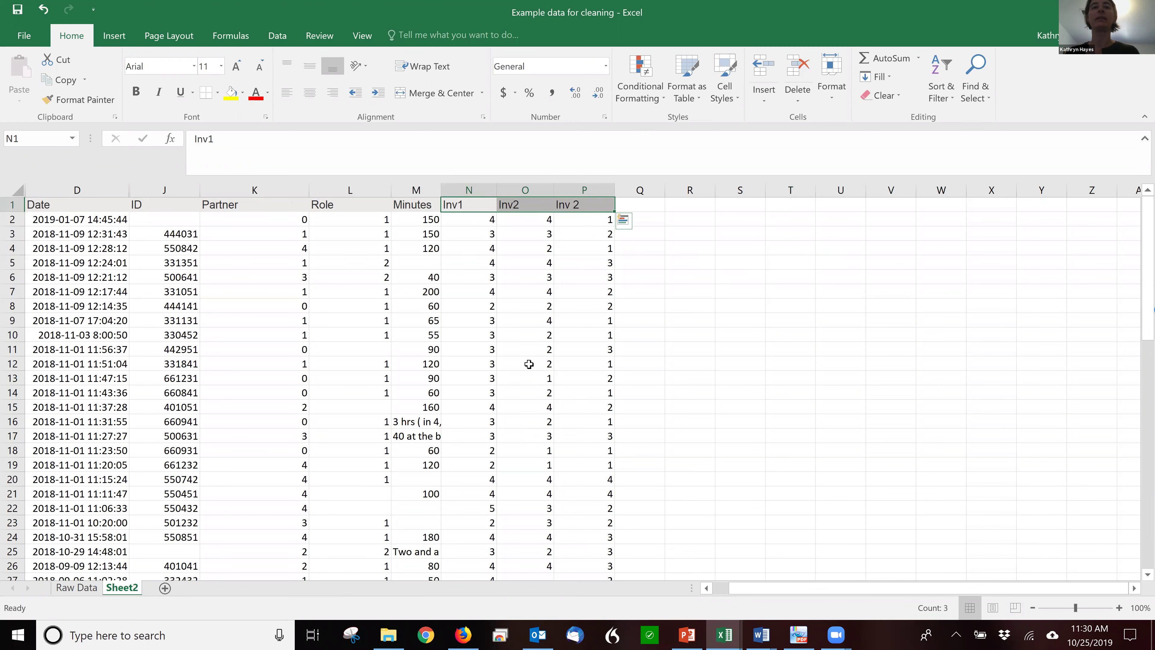
{"action": "left_click", "coordinate": [78, 588]}
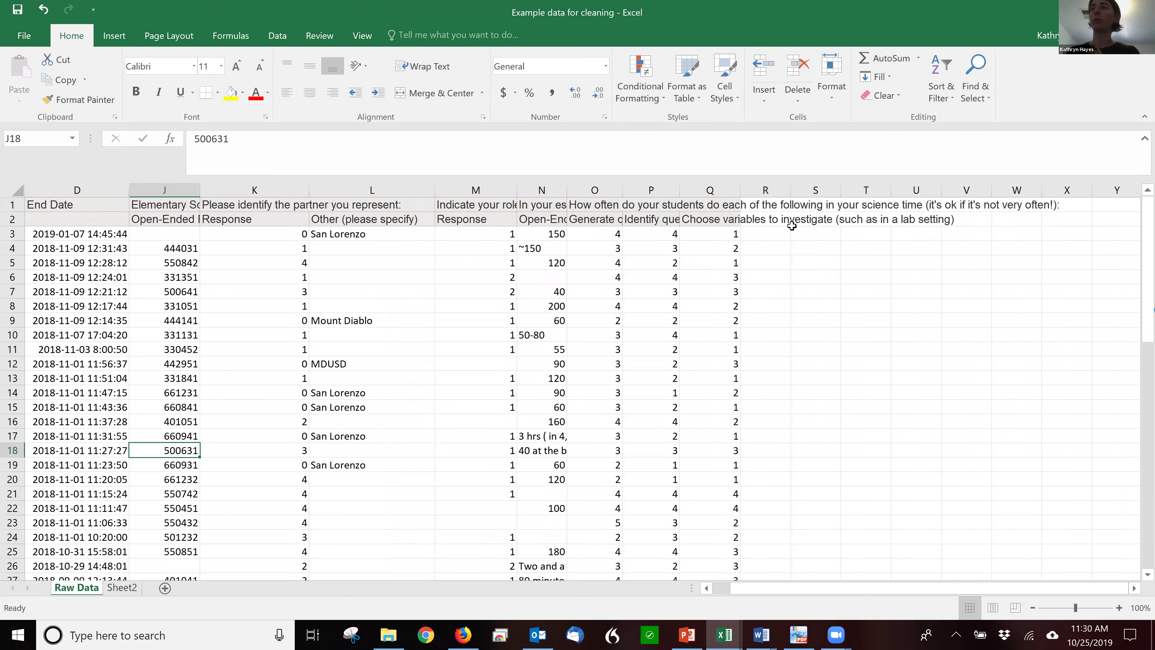
{"action": "left_click", "coordinate": [121, 587]}
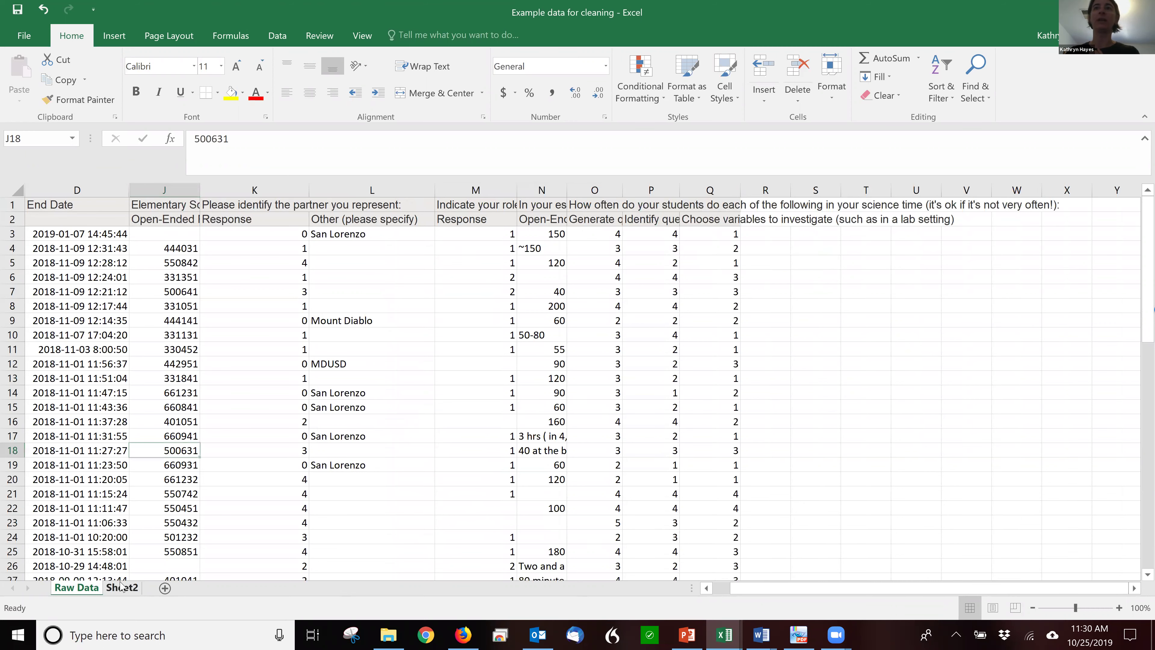
{"action": "left_click", "coordinate": [451, 367]}
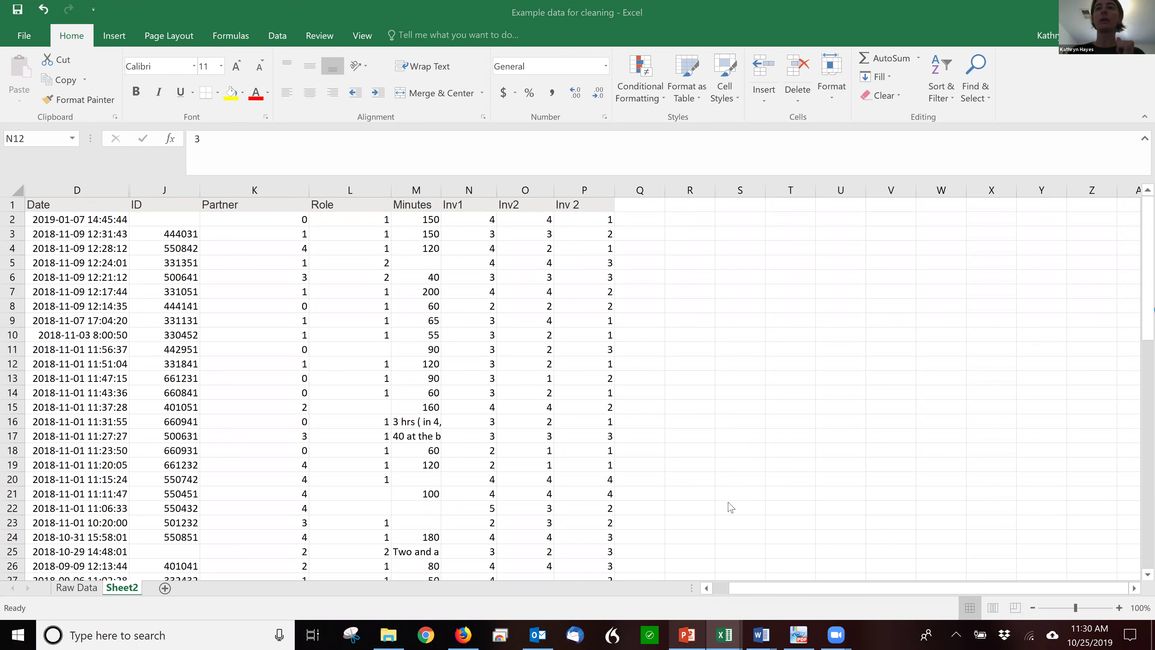
{"action": "left_click", "coordinate": [687, 635]}
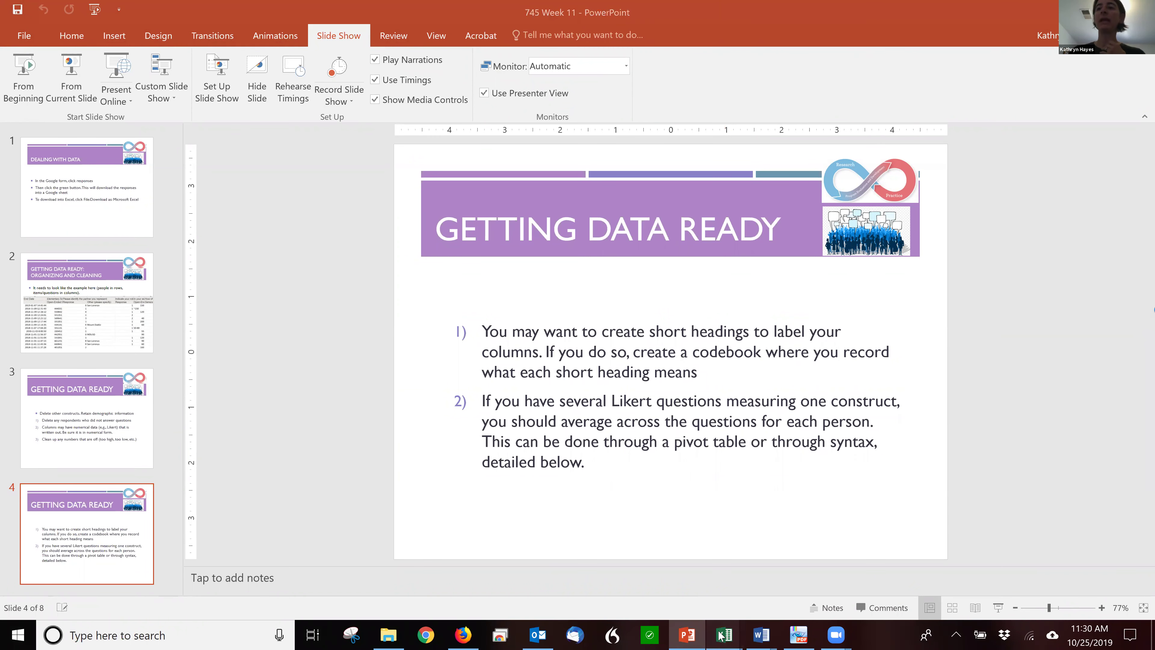
{"action": "mouse_move", "coordinate": [723, 634]}
{"action": "mouse_move", "coordinate": [641, 571]}
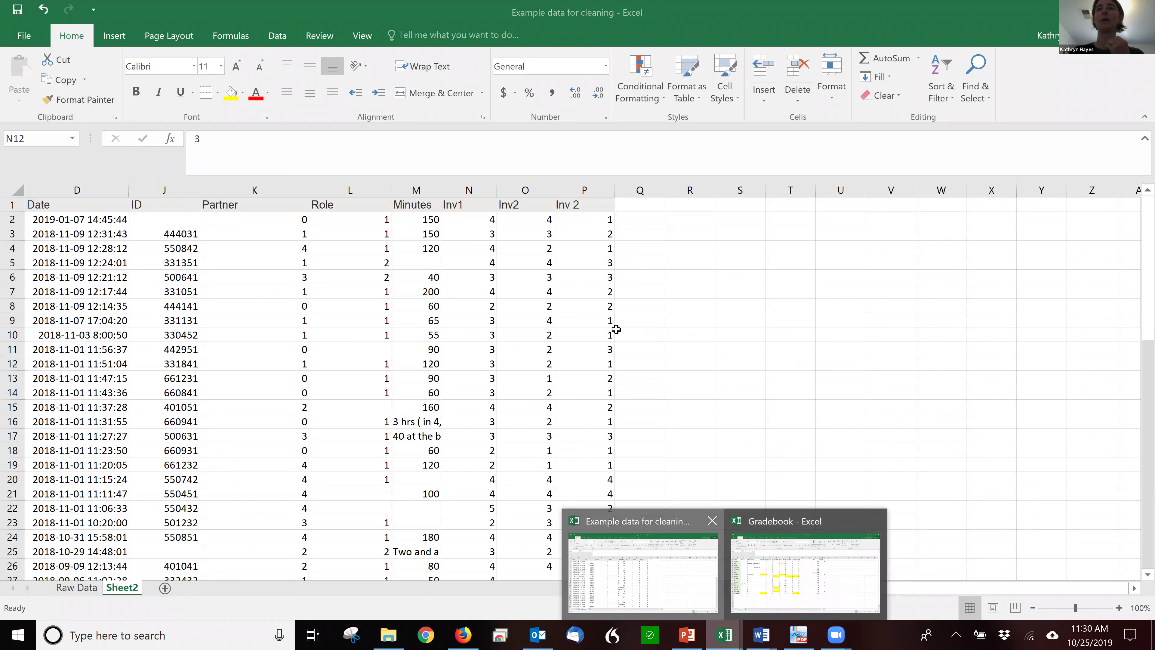
Head Q1 'Inv_avg' and enter =AVERAGE(N2:P2) in Q2, which shows 3
{"action": "left_click", "coordinate": [638, 206]}
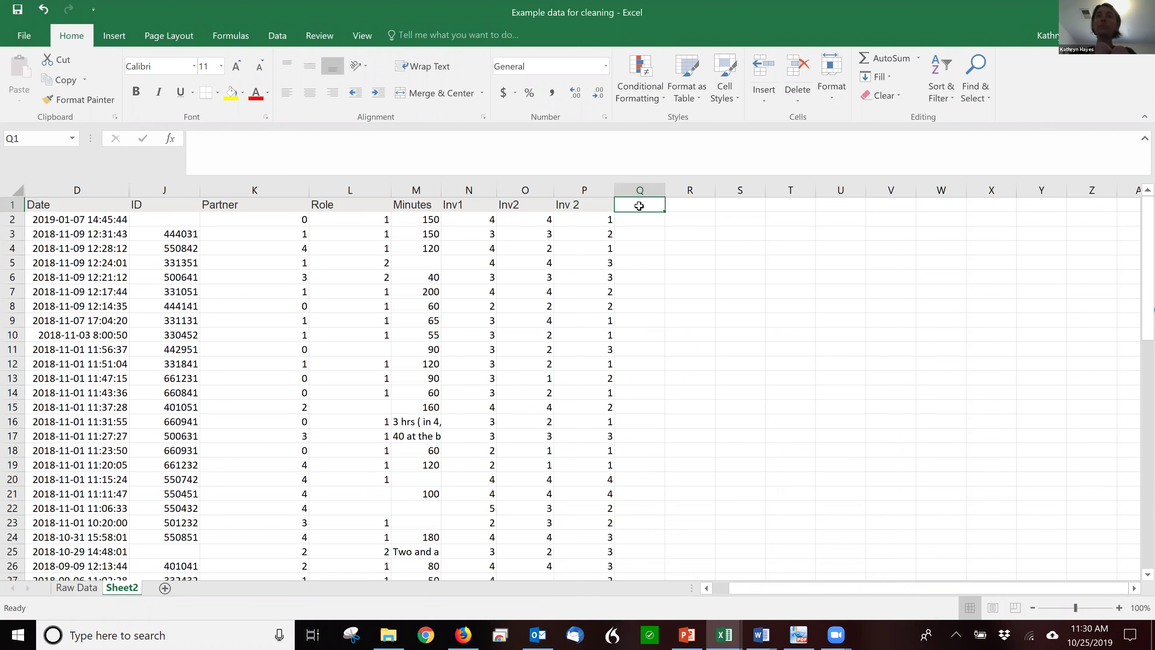
{"action": "type", "text": "Inv"}
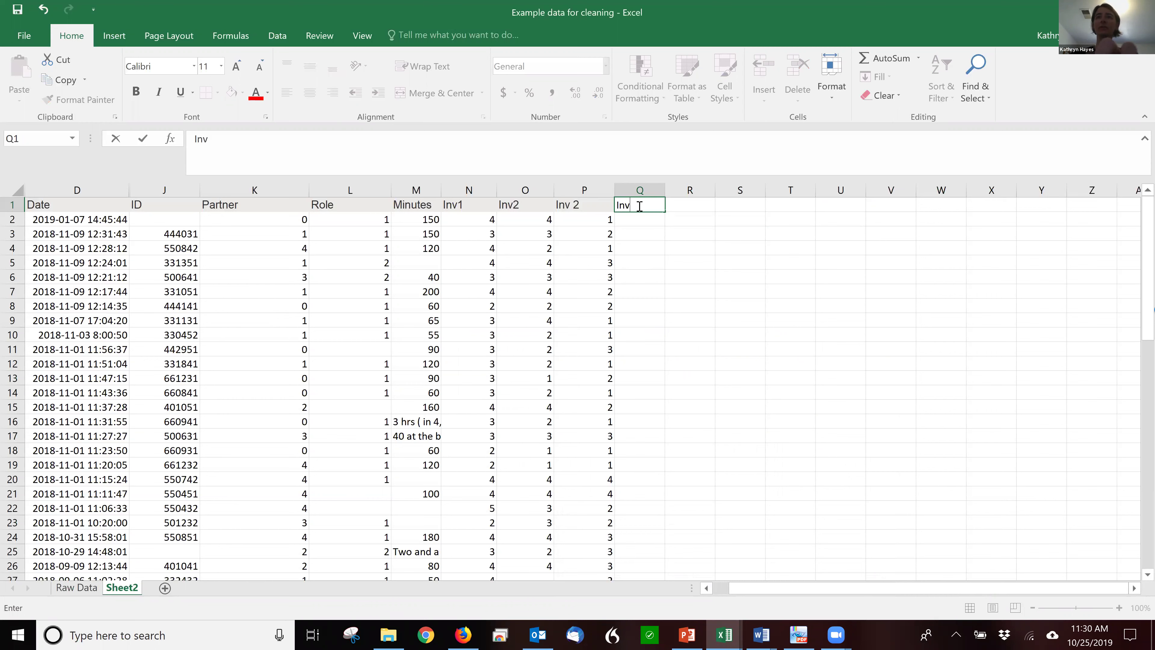
{"action": "type", "text": "_avg"}
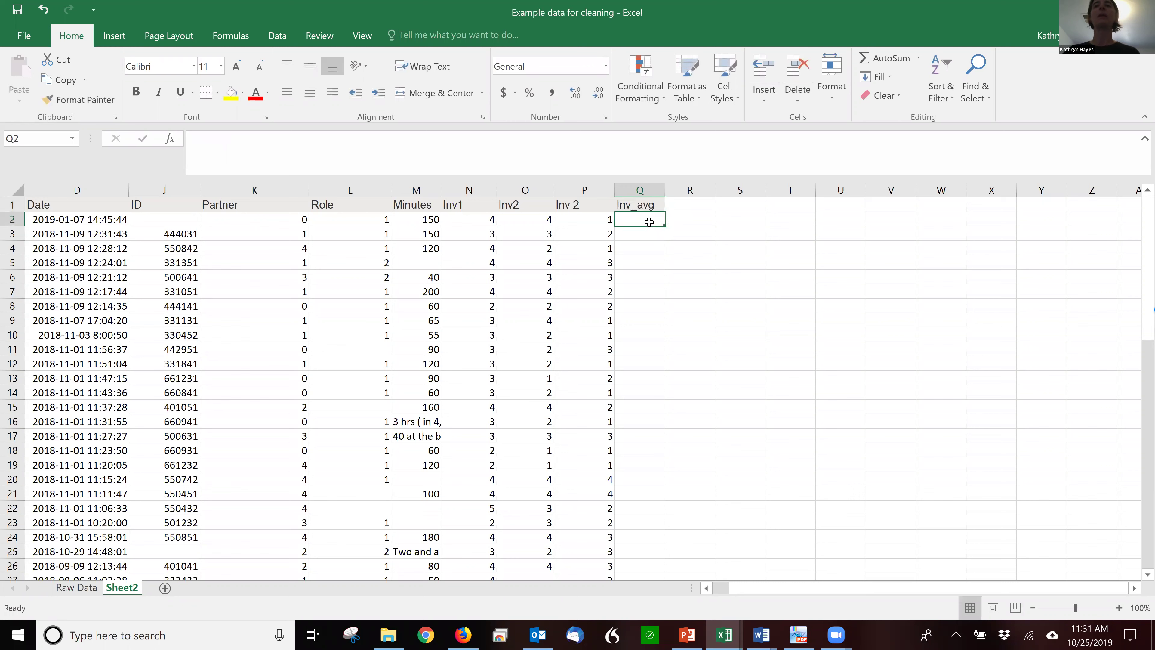
{"action": "type", "text": "="}
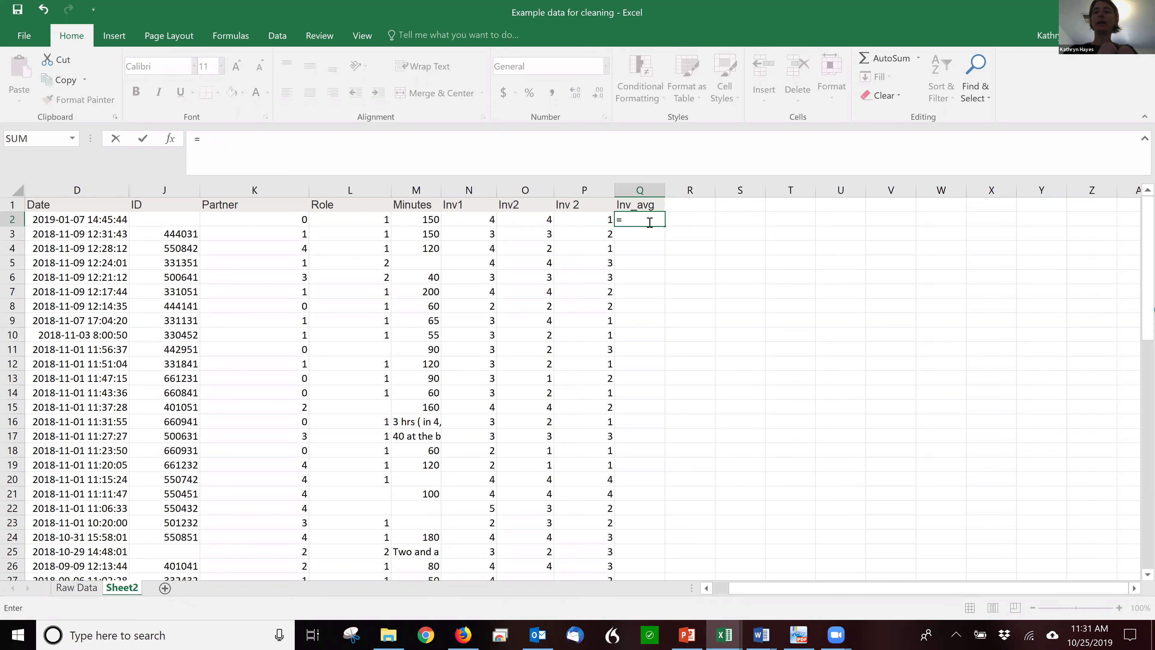
{"action": "type", "text": "av"}
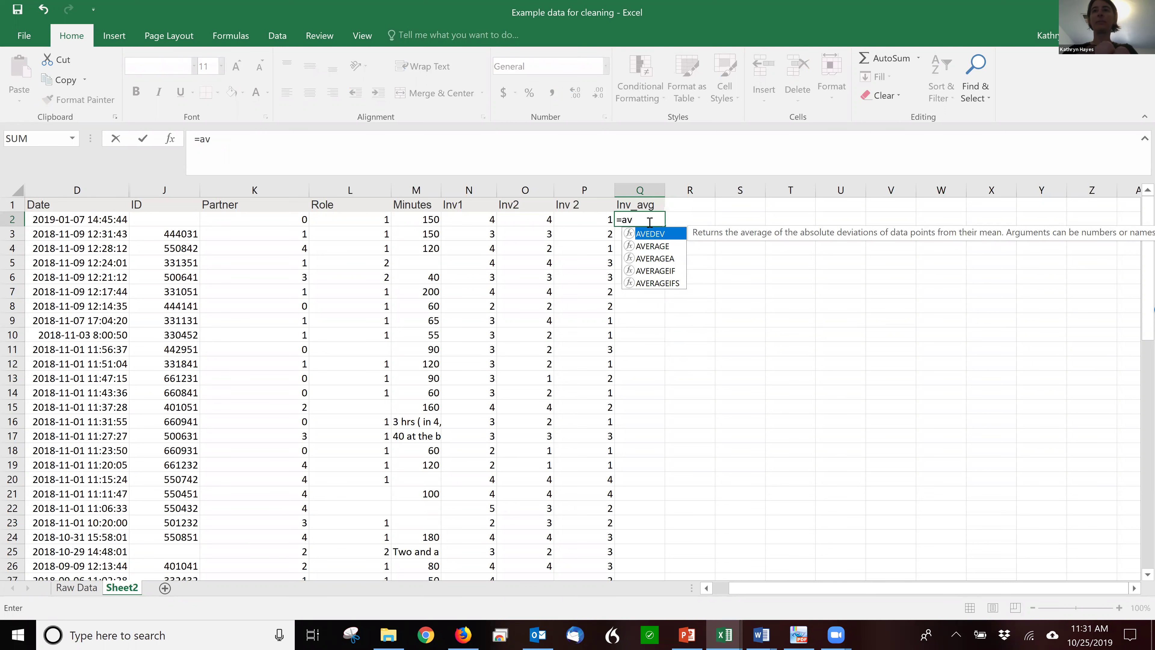
{"action": "type", "text": "er"}
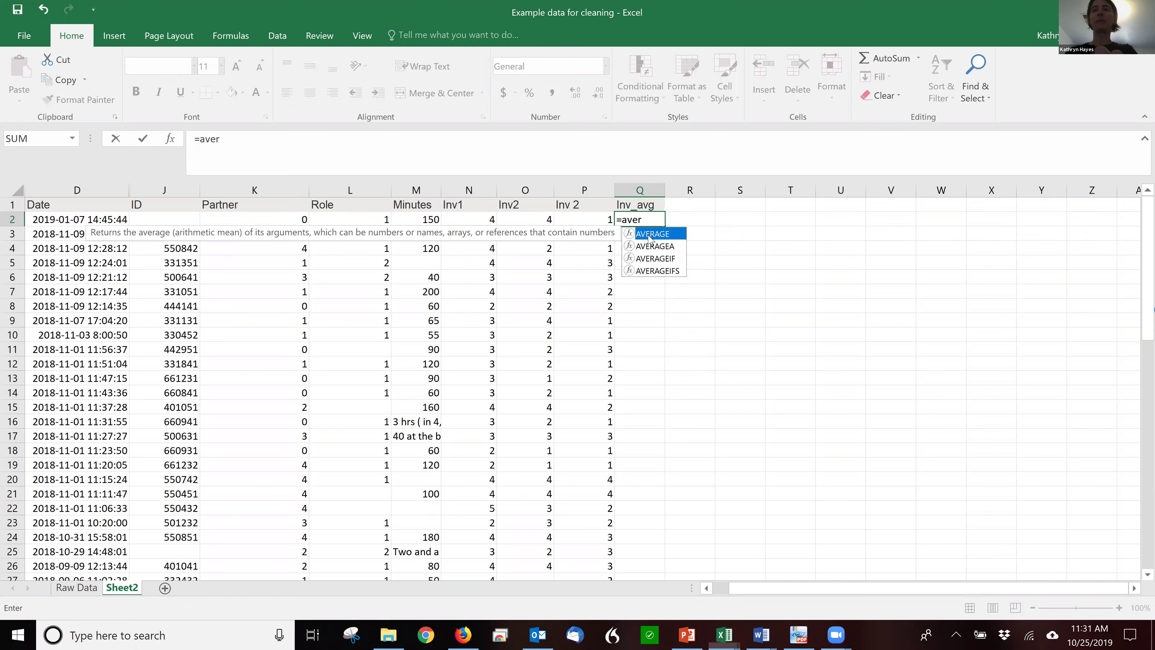
{"action": "double_click", "coordinate": [650, 235]}
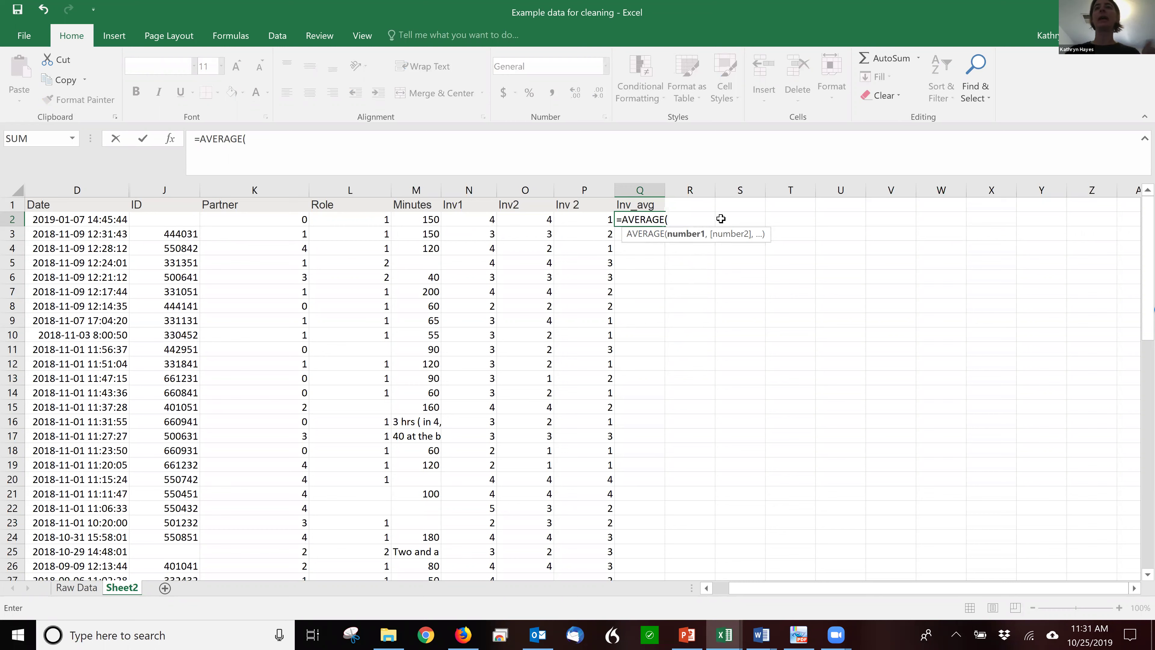
{"action": "left_click_drag", "start_coordinate": [483, 219], "coordinate": [564, 218]}
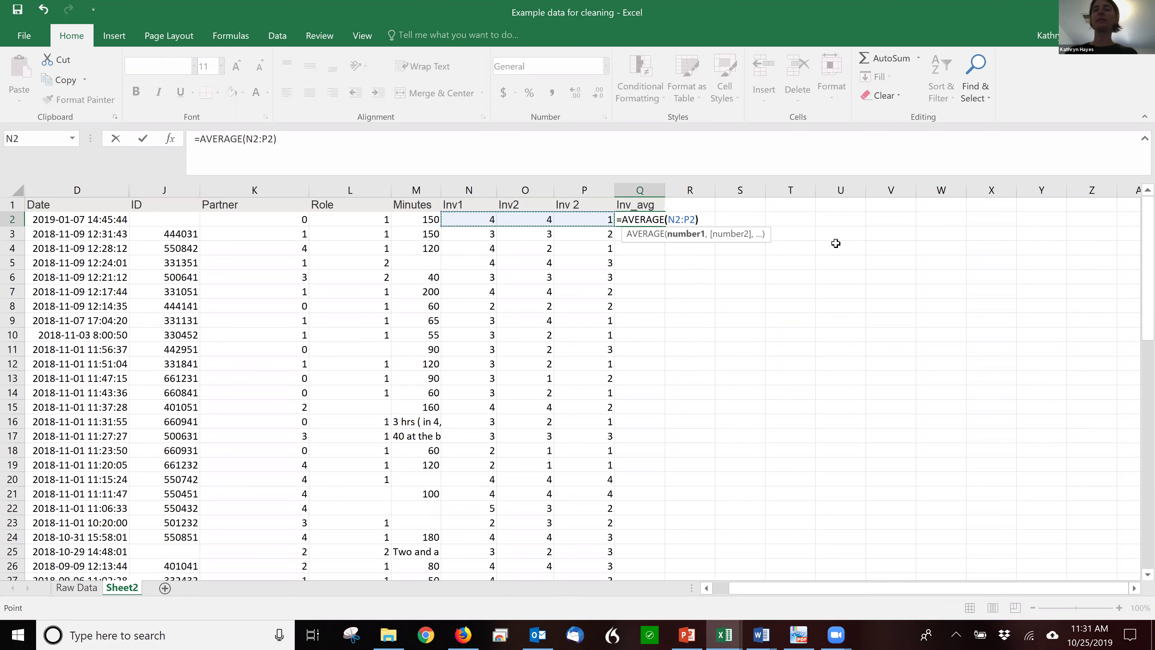
{"action": "key", "text": "Return"}
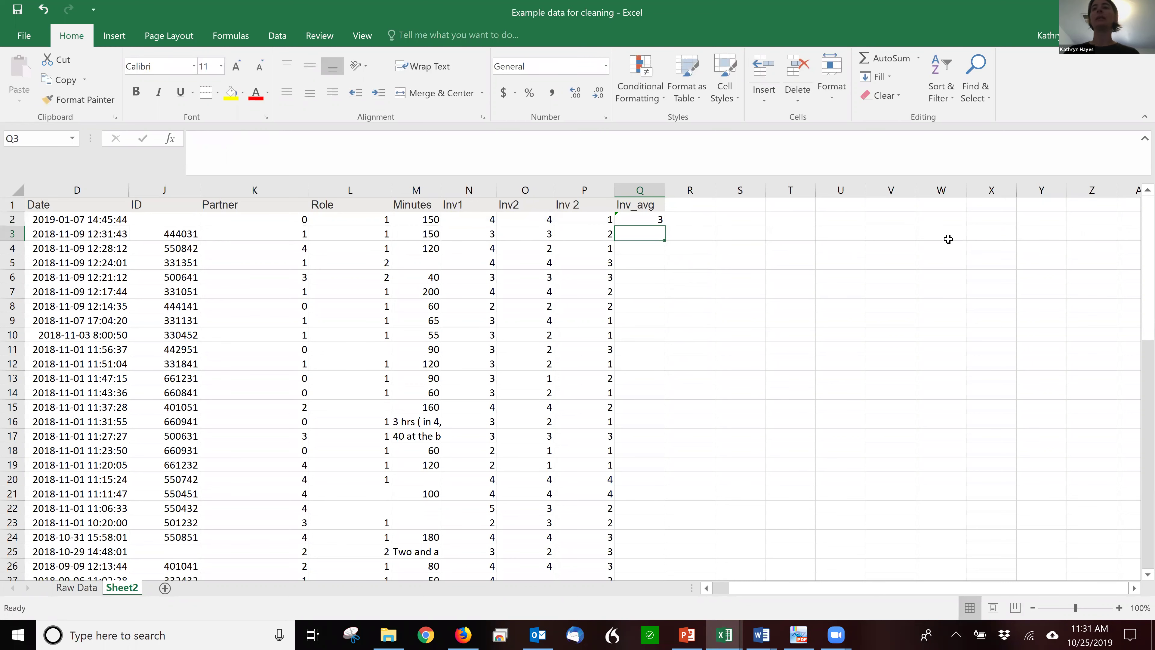
{"action": "left_click", "coordinate": [658, 221]}
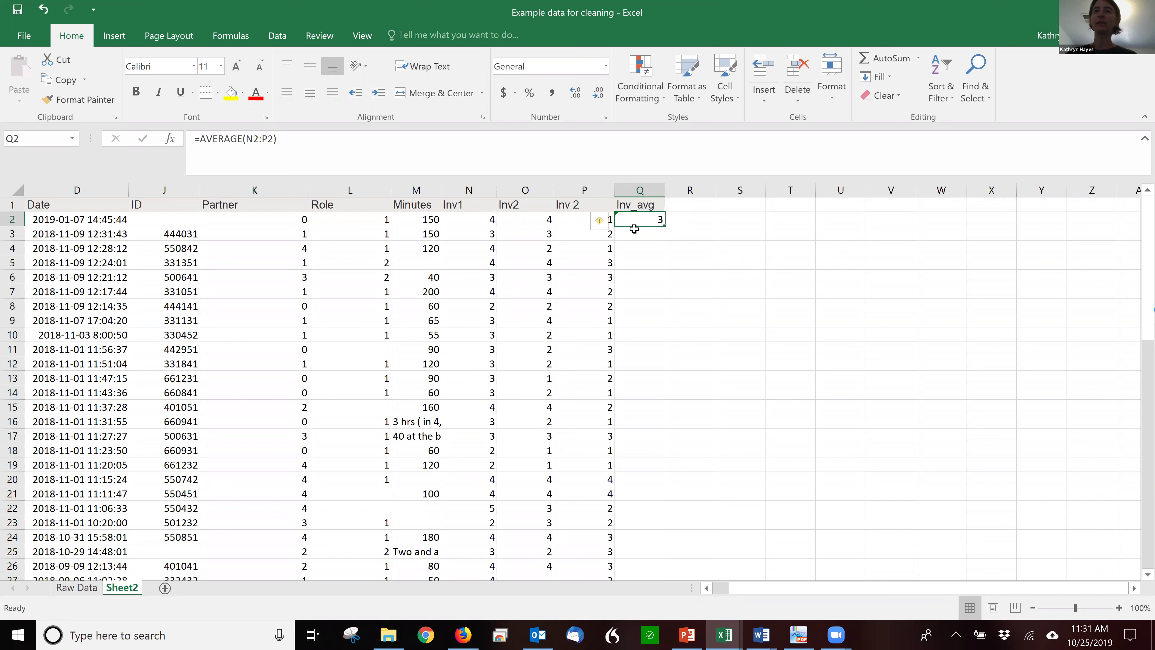
{"action": "left_click", "coordinate": [598, 221]}
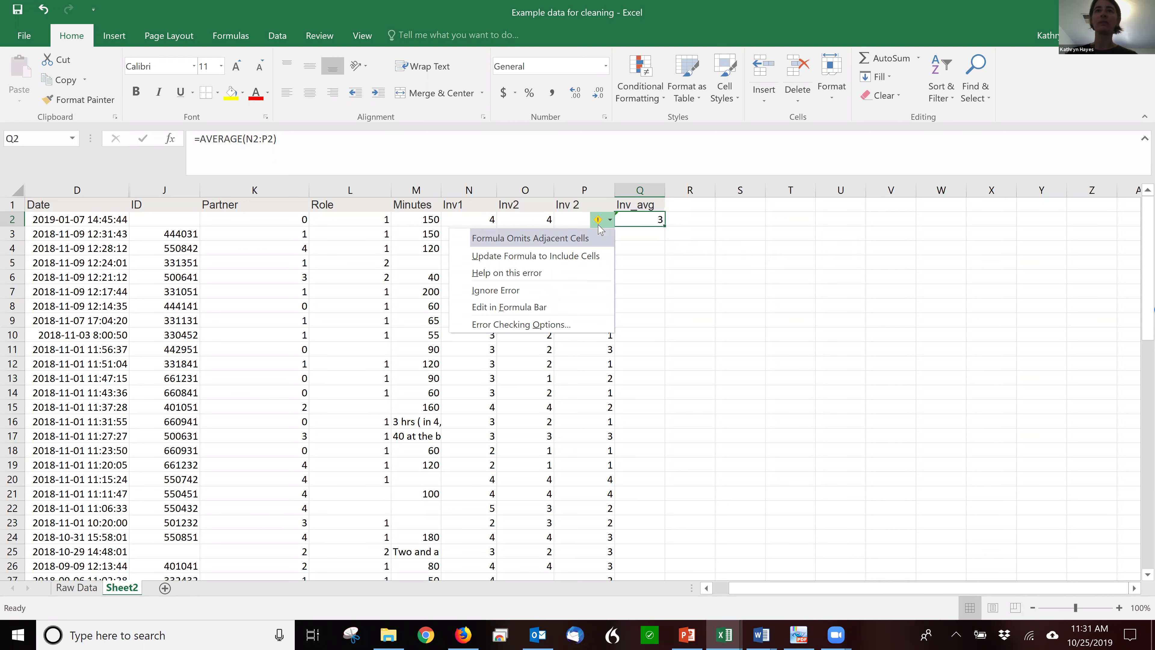
{"action": "left_click", "coordinate": [705, 255]}
{"action": "left_click", "coordinate": [653, 222]}
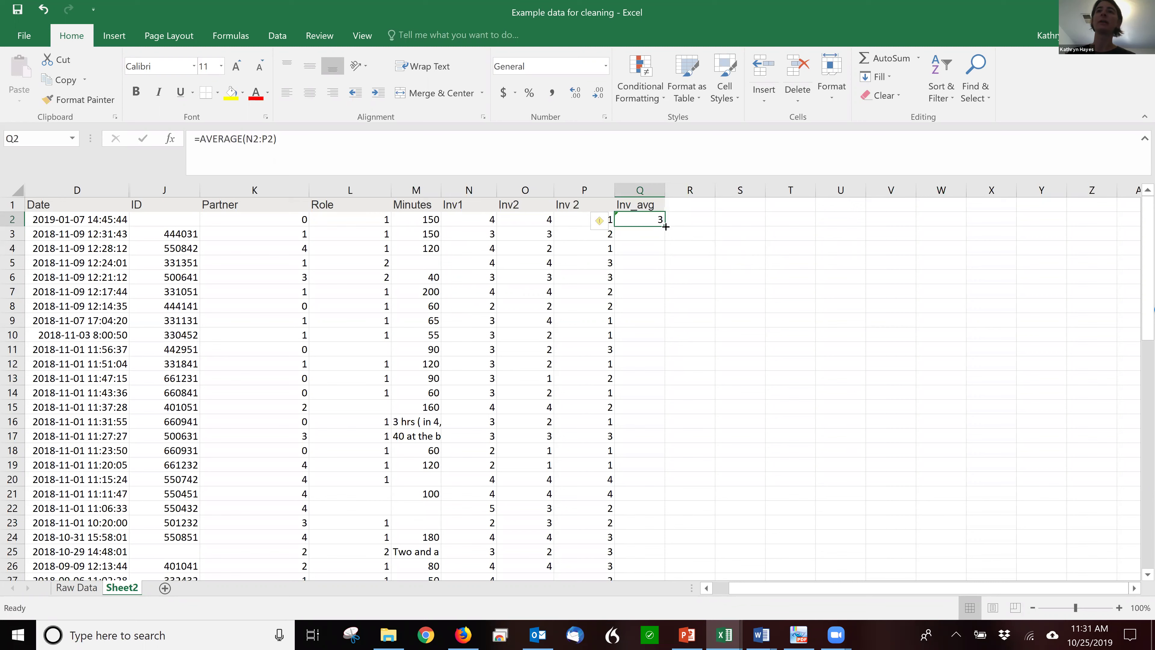
Fill the Inv_avg average formula down to every data row
{"action": "left_click_drag", "start_coordinate": [665, 226], "coordinate": [644, 557]}
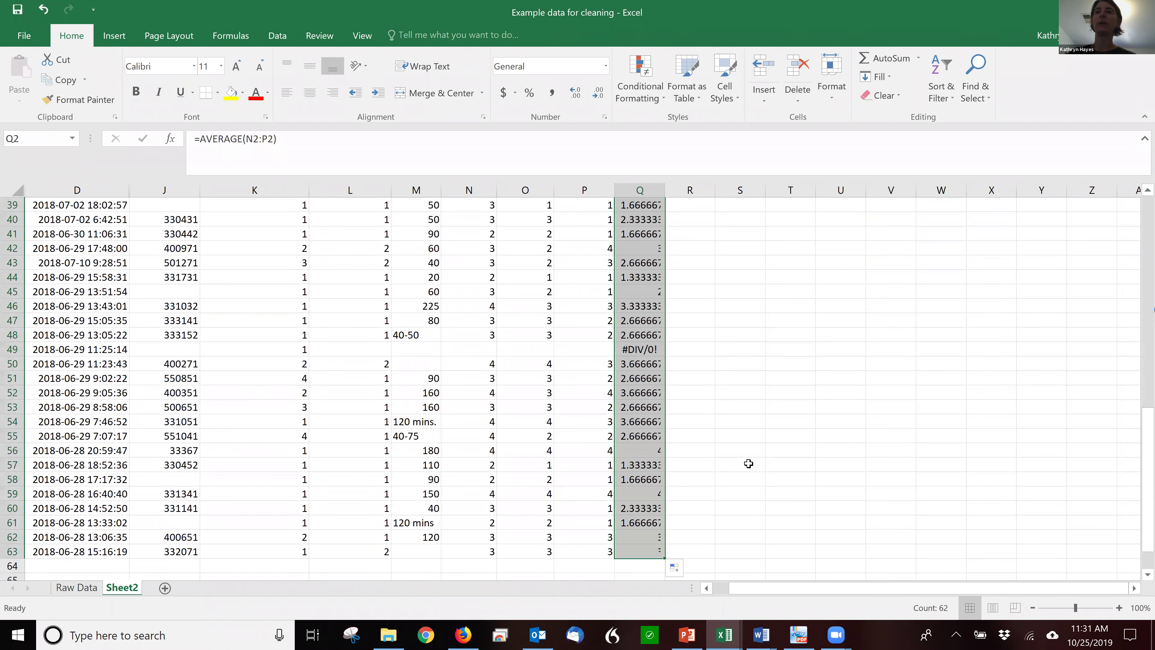
{"action": "scroll", "coordinate": [748, 463], "scroll_direction": "up", "scroll_amount": 10}
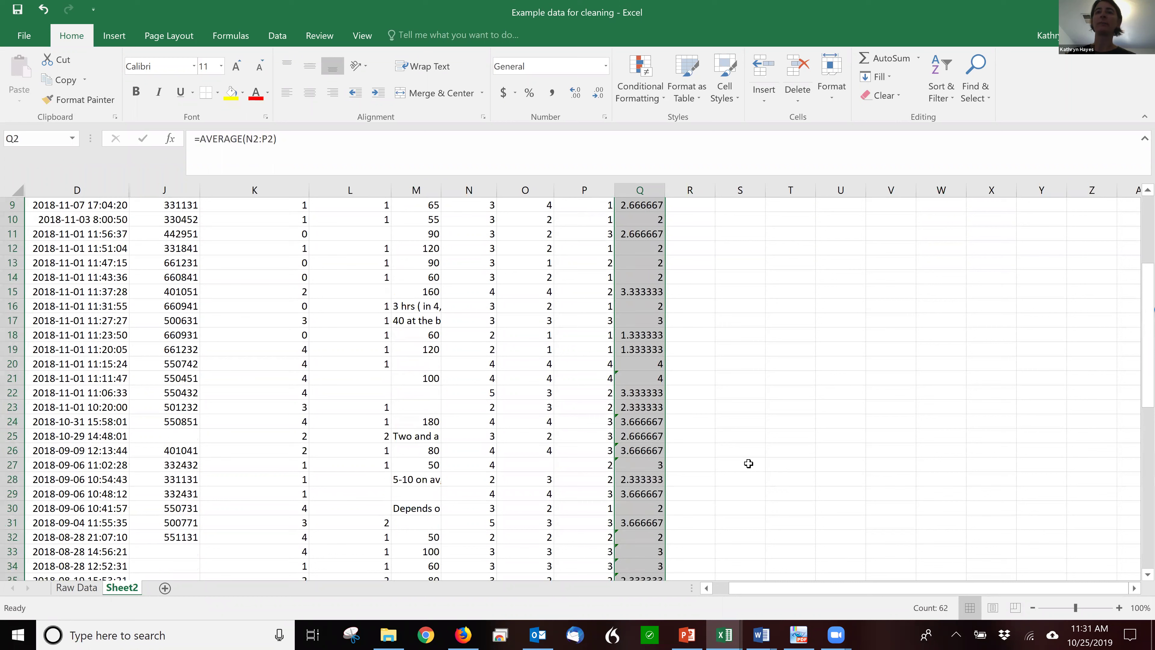
{"action": "scroll", "coordinate": [721, 353], "scroll_direction": "up", "scroll_amount": 3}
Verify the AVERAGE formulas in Q3, Q8 and Q9, then go to the PowerPoint presentation
{"action": "left_click", "coordinate": [633, 233]}
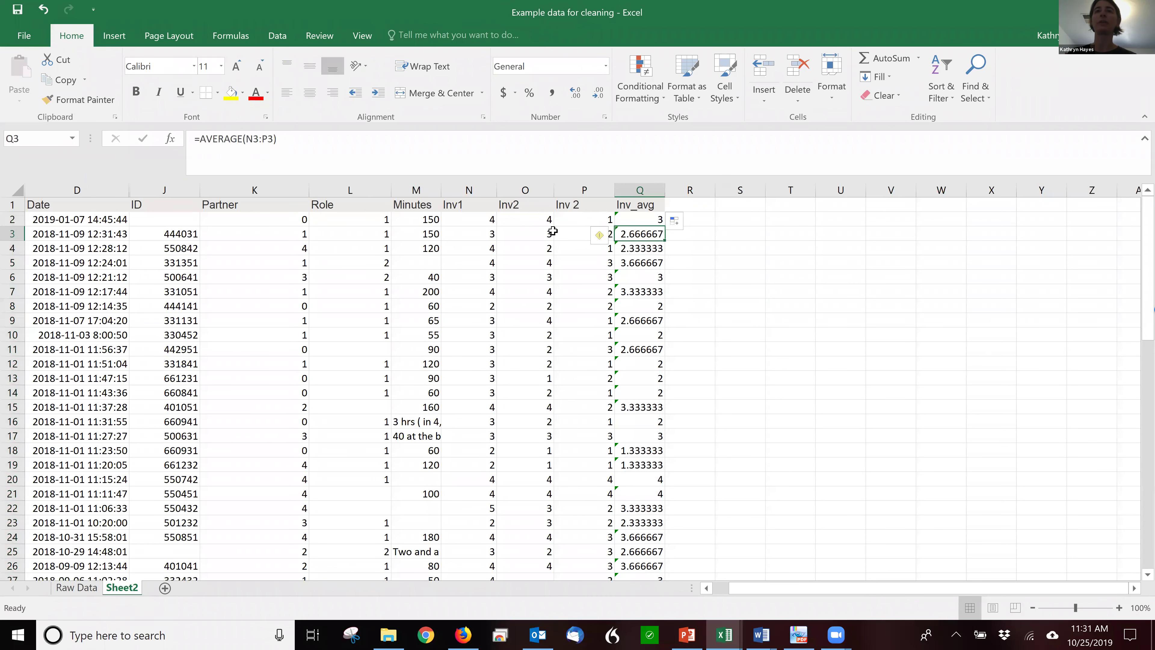
{"action": "mouse_move", "coordinate": [564, 246]}
{"action": "left_mouse_down"}
{"action": "mouse_move", "coordinate": [454, 234]}
{"action": "mouse_move", "coordinate": [582, 248]}
{"action": "left_mouse_up"}
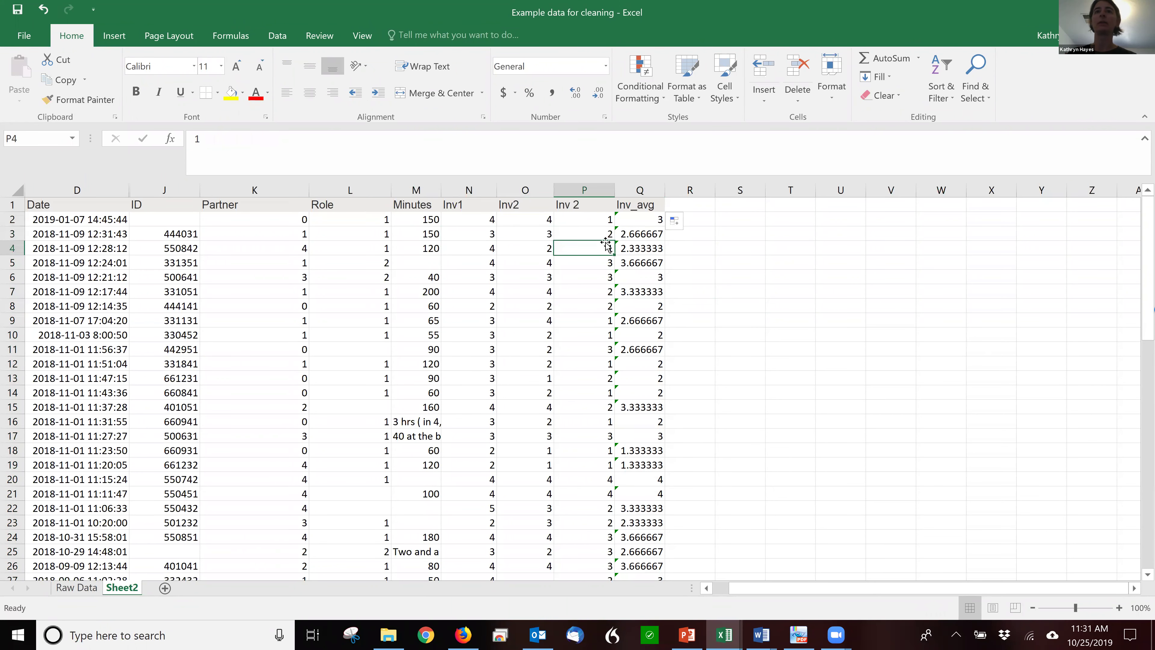
{"action": "left_click", "coordinate": [624, 238]}
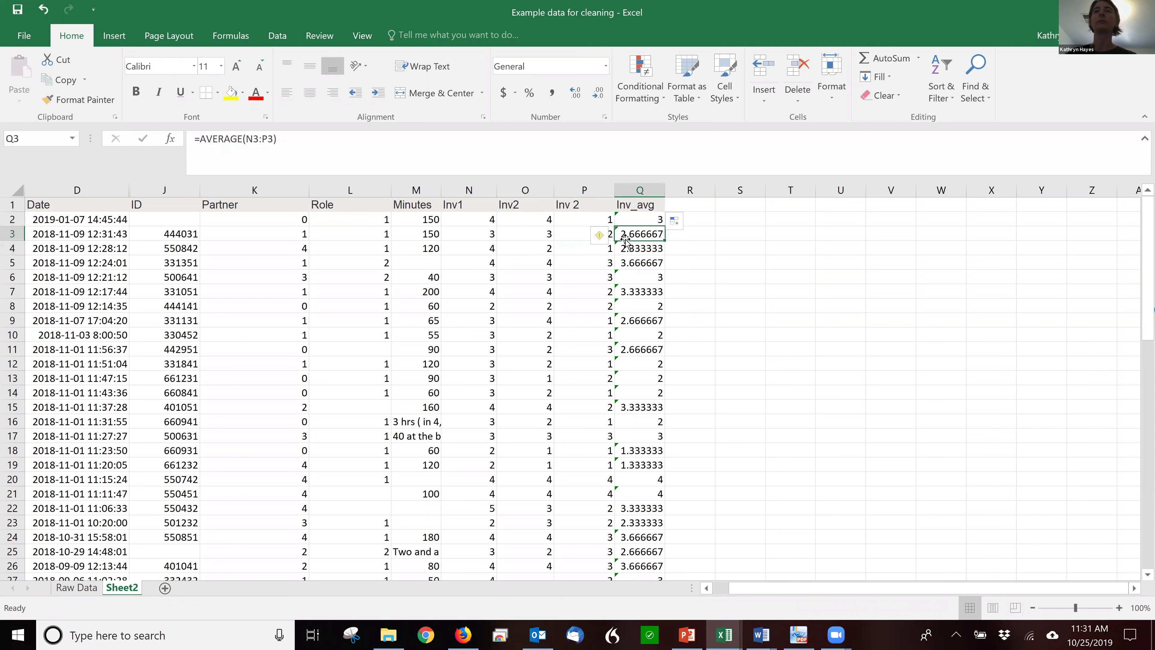
{"action": "left_click", "coordinate": [808, 338]}
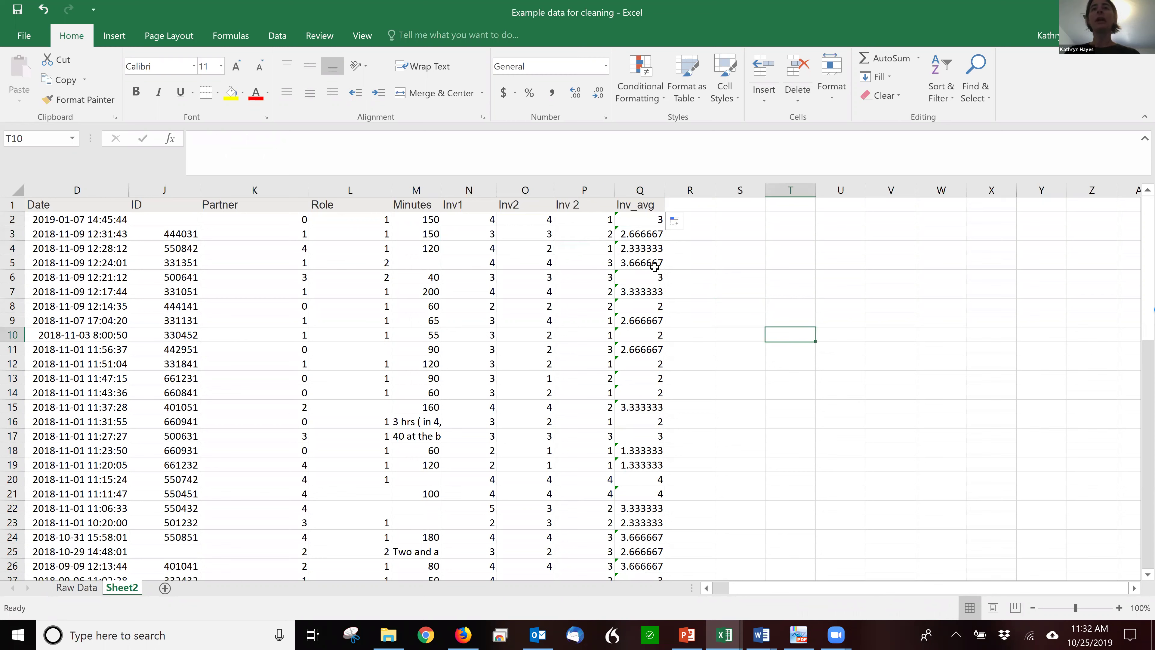
{"action": "left_click", "coordinate": [649, 235]}
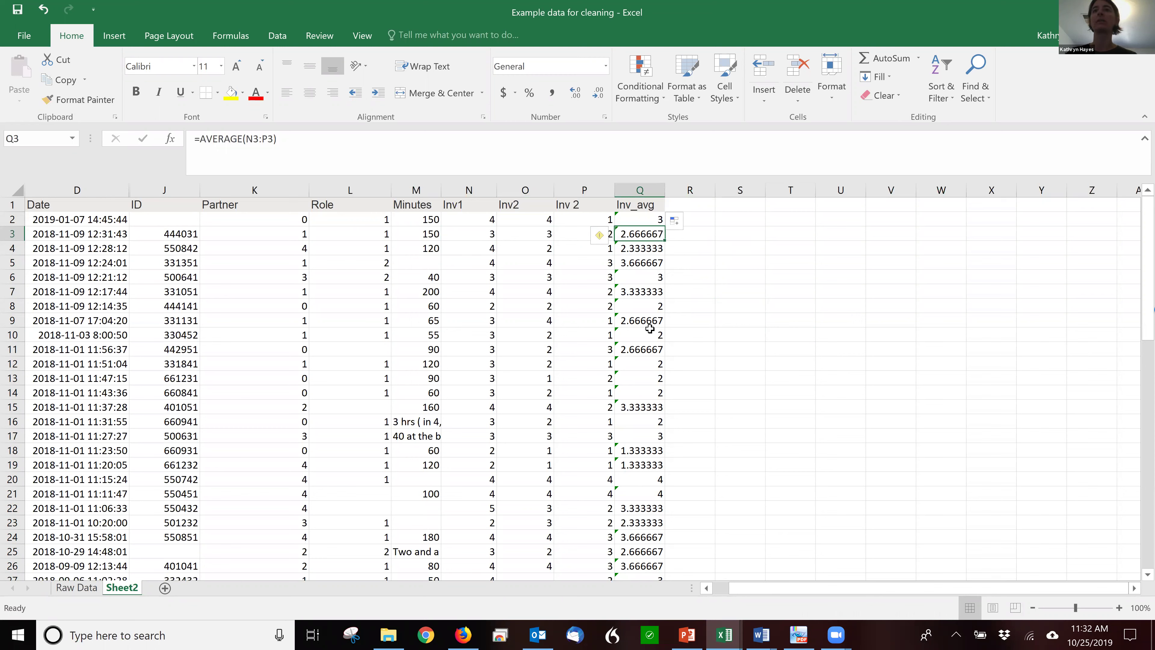
{"action": "left_click", "coordinate": [647, 307]}
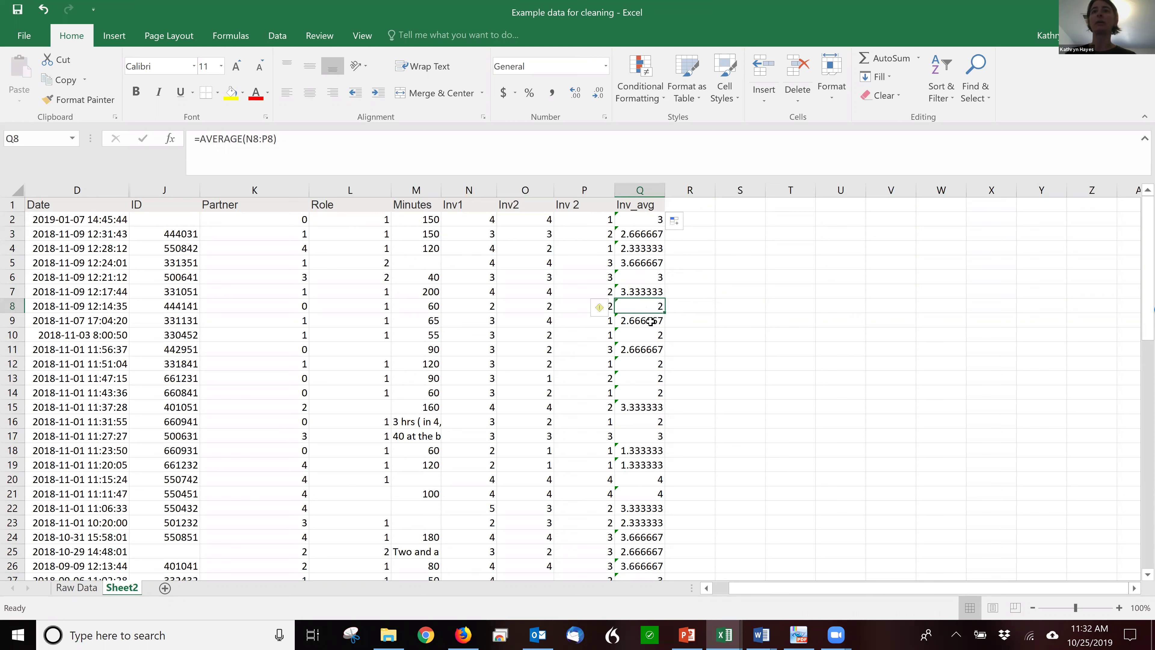
{"action": "left_click", "coordinate": [650, 321]}
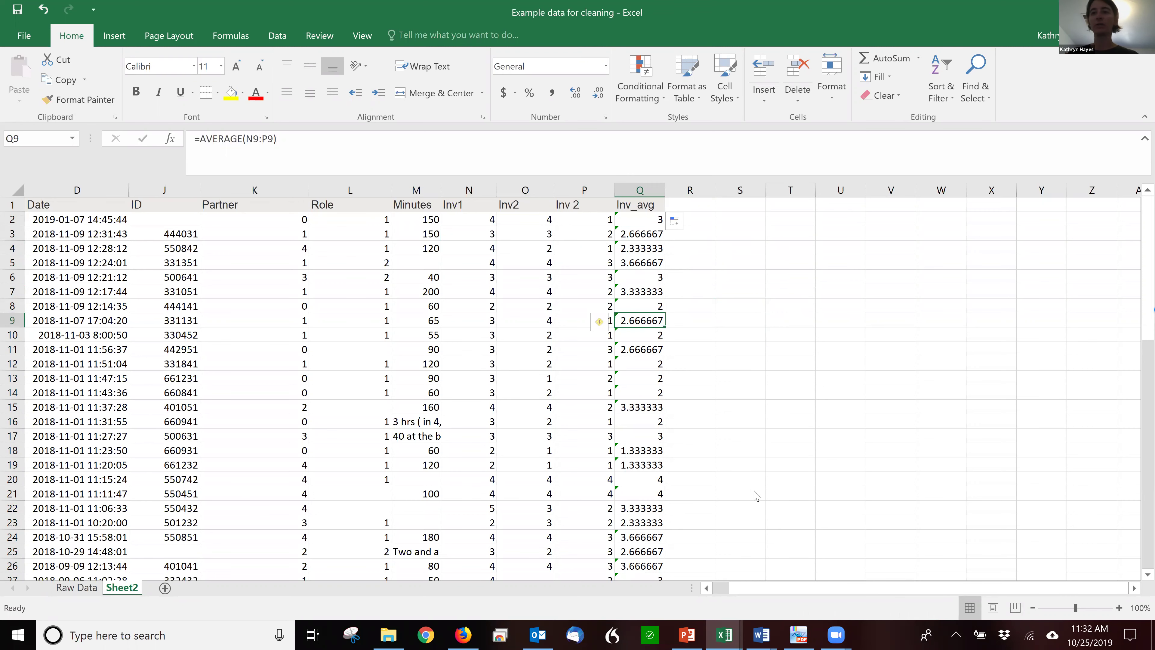
{"action": "left_click", "coordinate": [680, 635]}
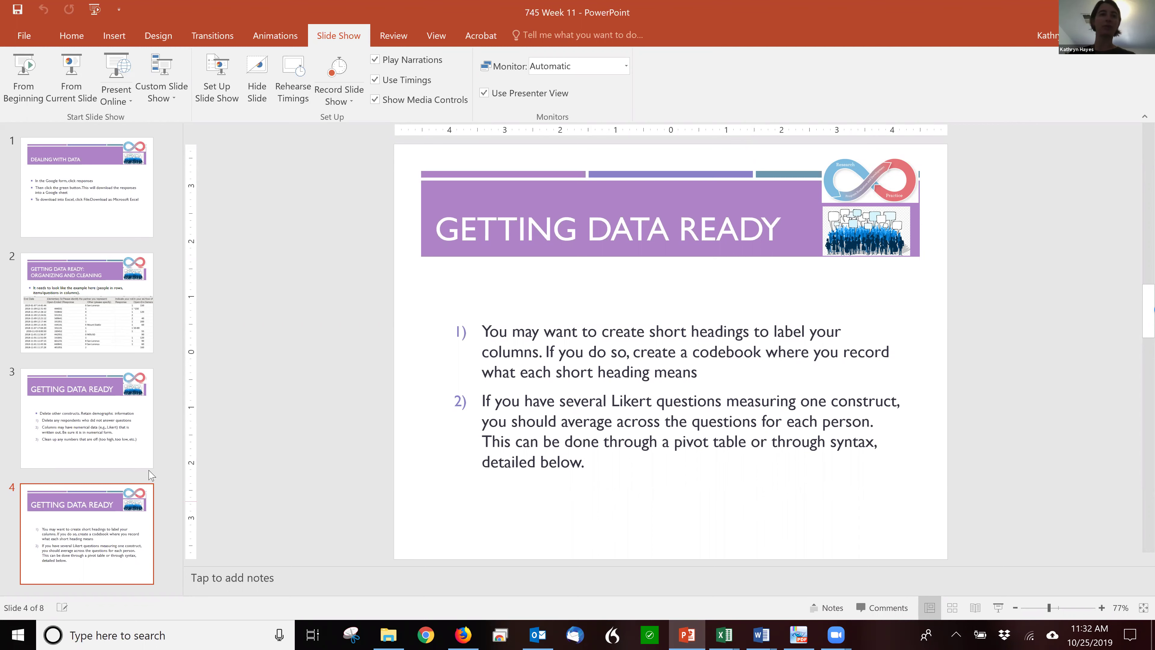
Compare the AVERAGING slide with the example data table slide, then show slide 7, PLAYING WITH DATA
{"action": "scroll", "coordinate": [117, 482], "scroll_direction": "down", "scroll_amount": 3}
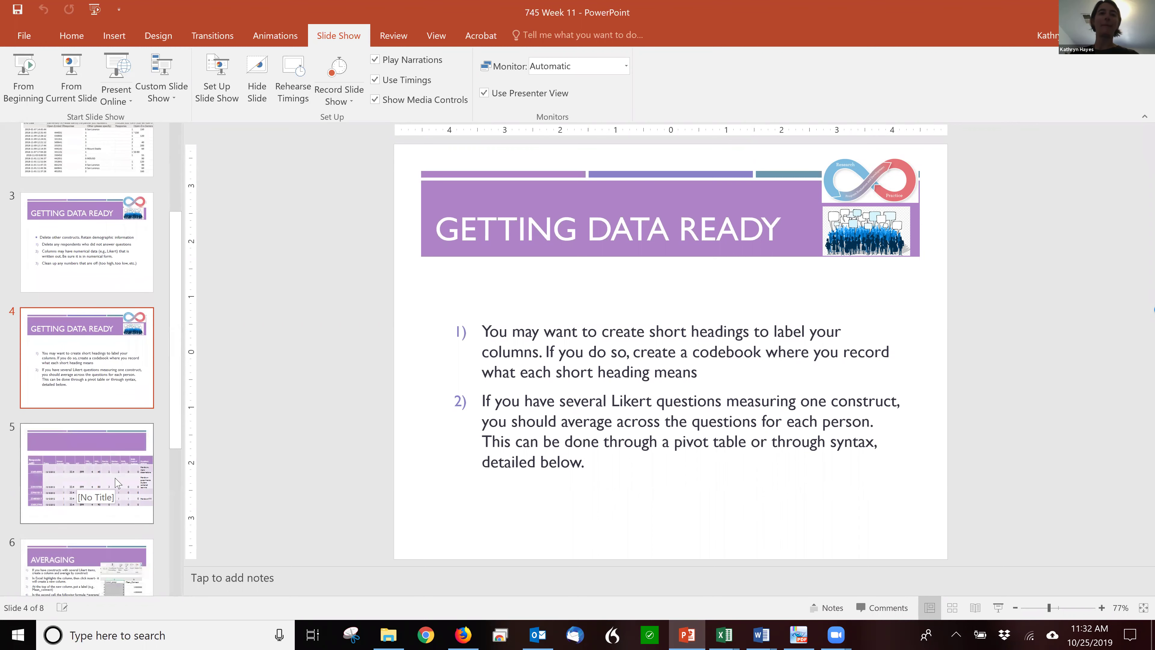
{"action": "left_click", "coordinate": [104, 576]}
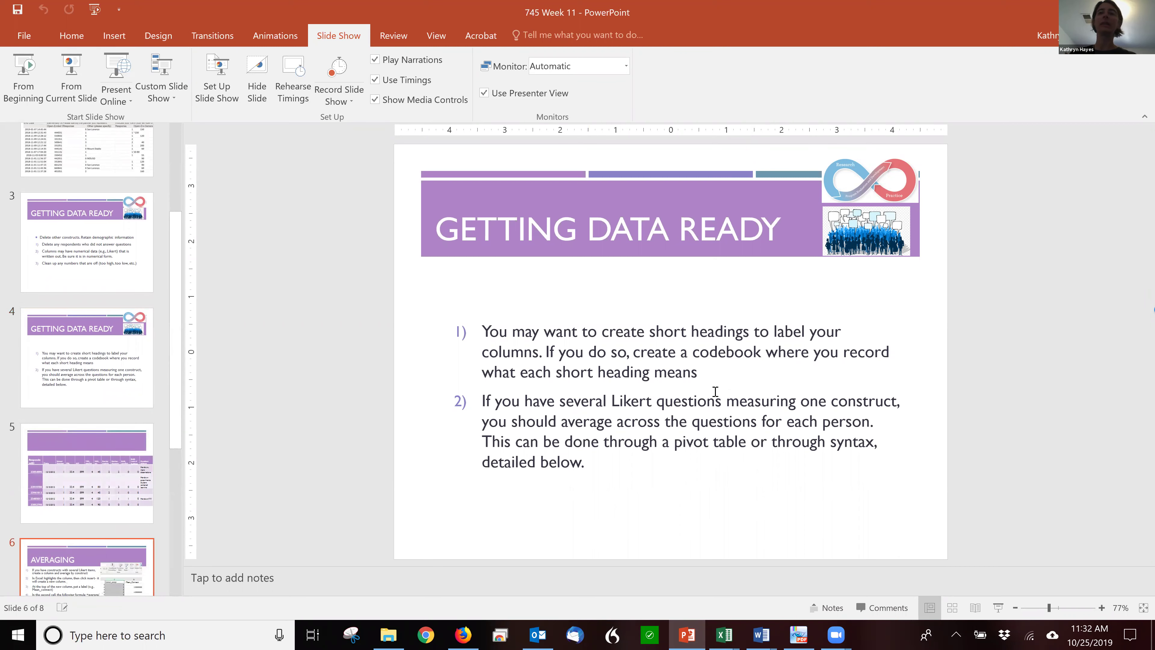
{"action": "left_click", "coordinate": [111, 326]}
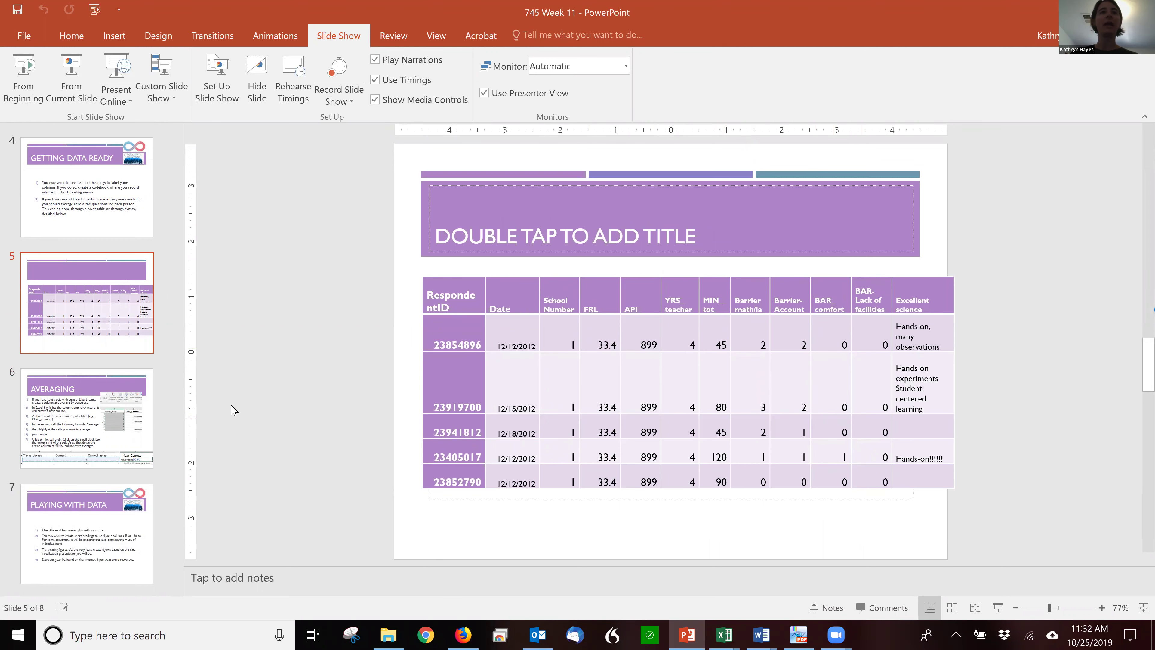
{"action": "left_click", "coordinate": [108, 424]}
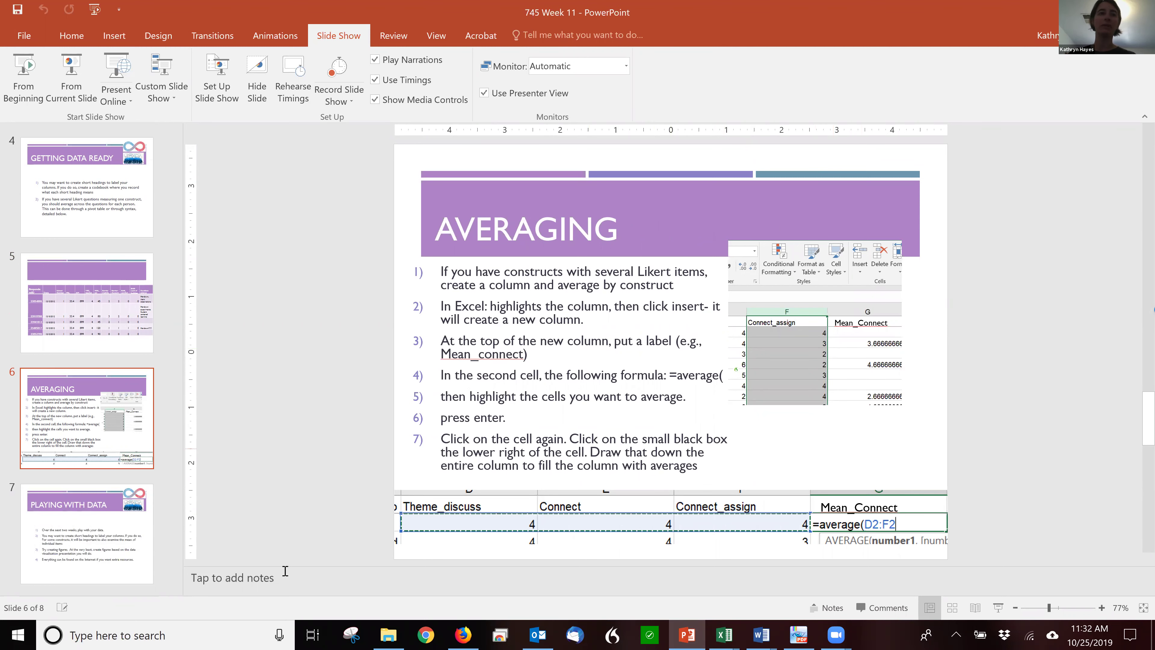
{"action": "left_click", "coordinate": [35, 534]}
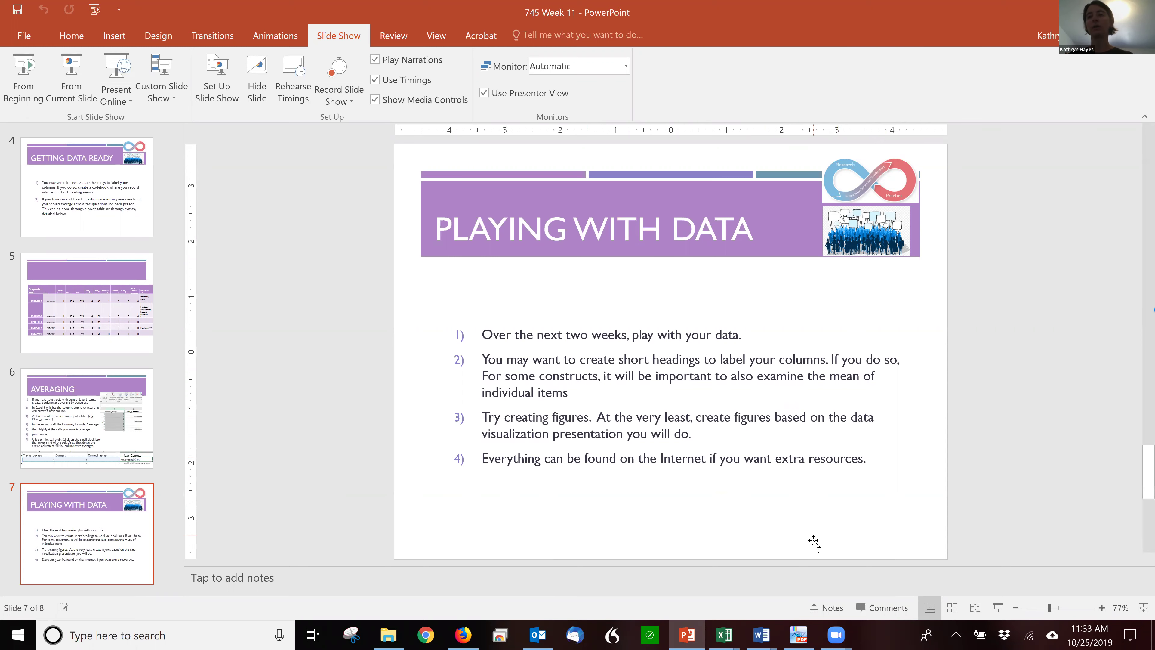
Switch back to the Example data for cleaning workbook and scroll down to row 63 of Inv_avg
{"action": "mouse_move", "coordinate": [727, 635]}
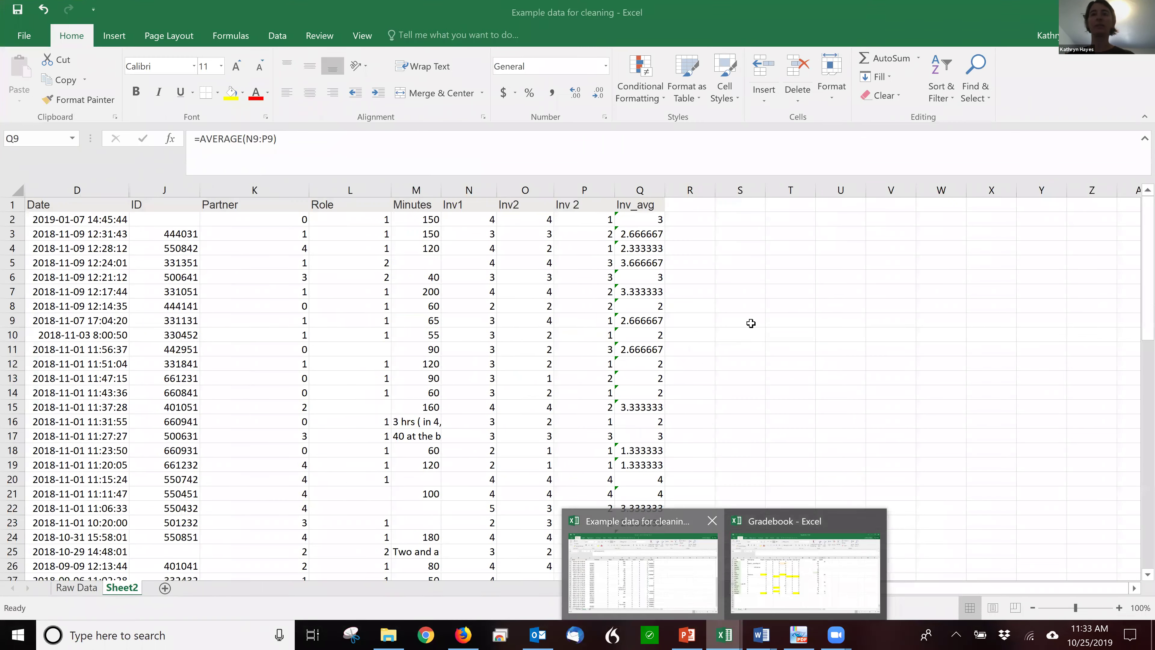
{"action": "left_click", "coordinate": [662, 583]}
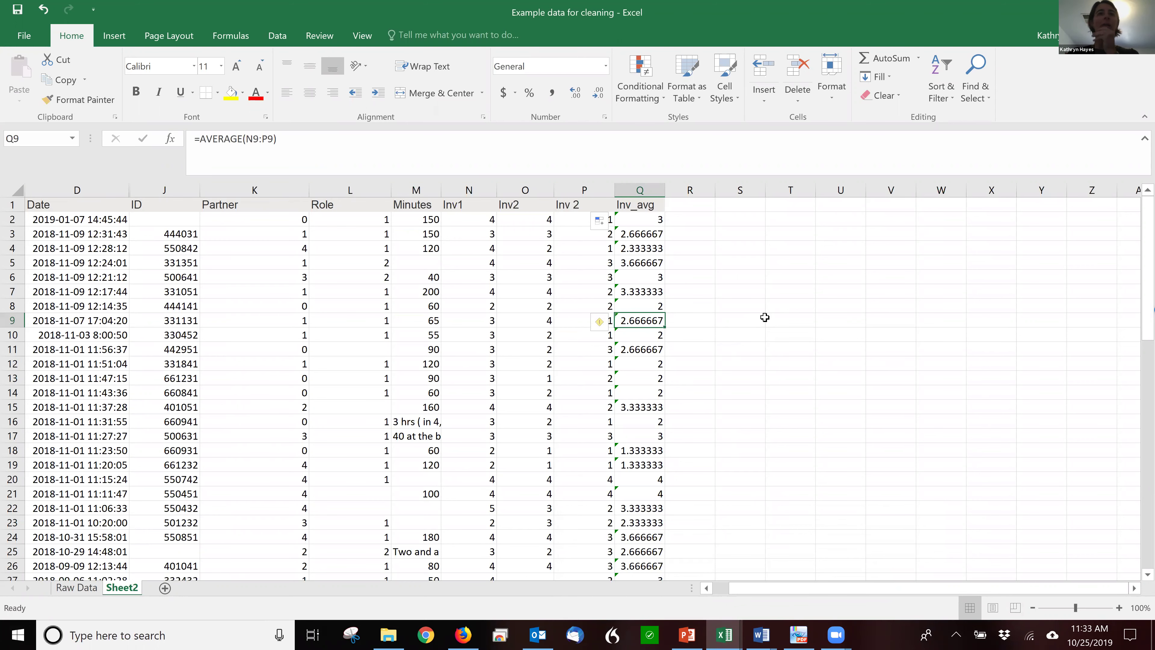
{"action": "scroll", "coordinate": [745, 336], "scroll_direction": "down", "scroll_amount": 6}
{"action": "scroll", "coordinate": [745, 337], "scroll_direction": "down", "scroll_amount": 8}
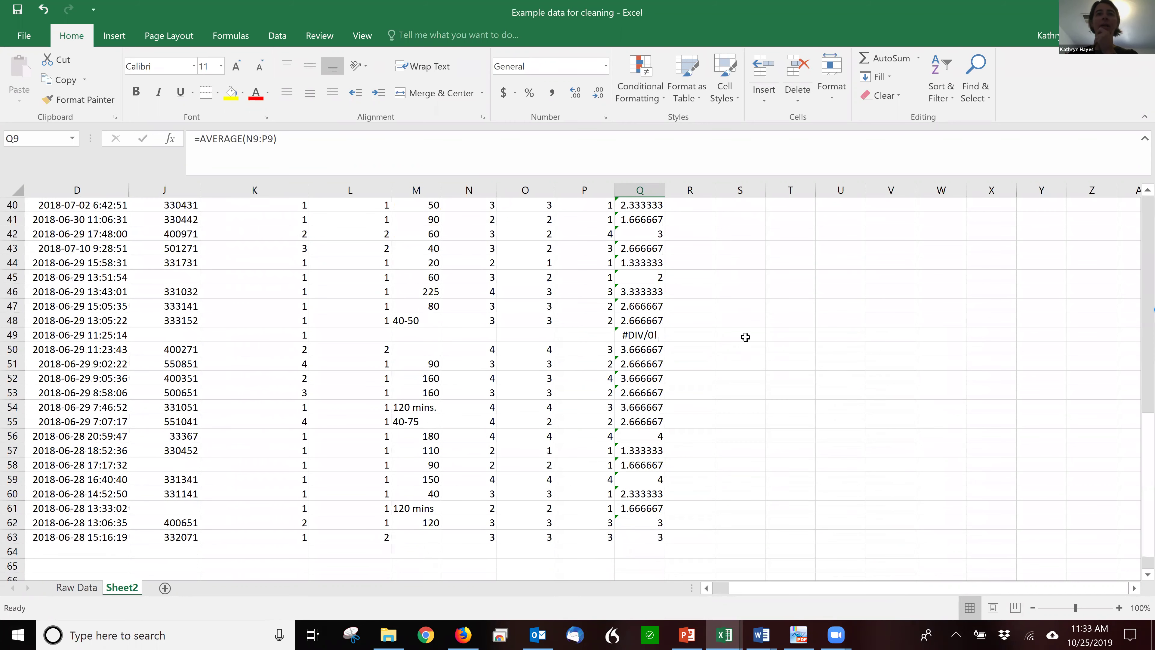
Enter =AVERAGE(Q2:Q63) in Q64 to average the whole Inv_avg column
{"action": "left_click", "coordinate": [628, 510]}
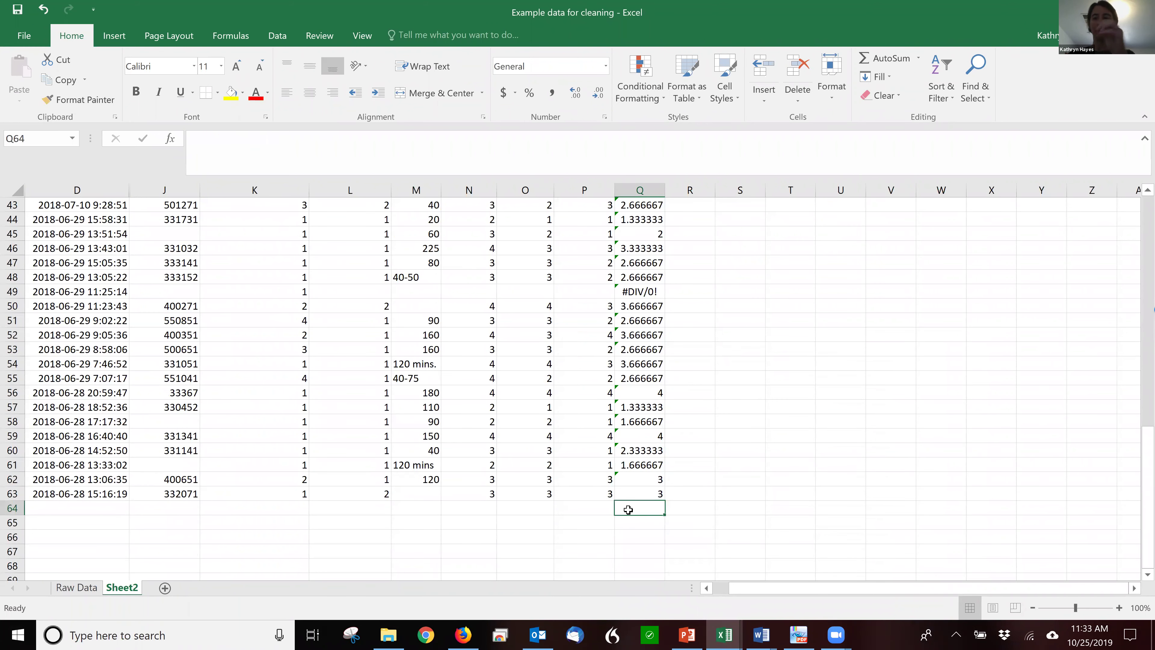
{"action": "type", "text": "=average("}
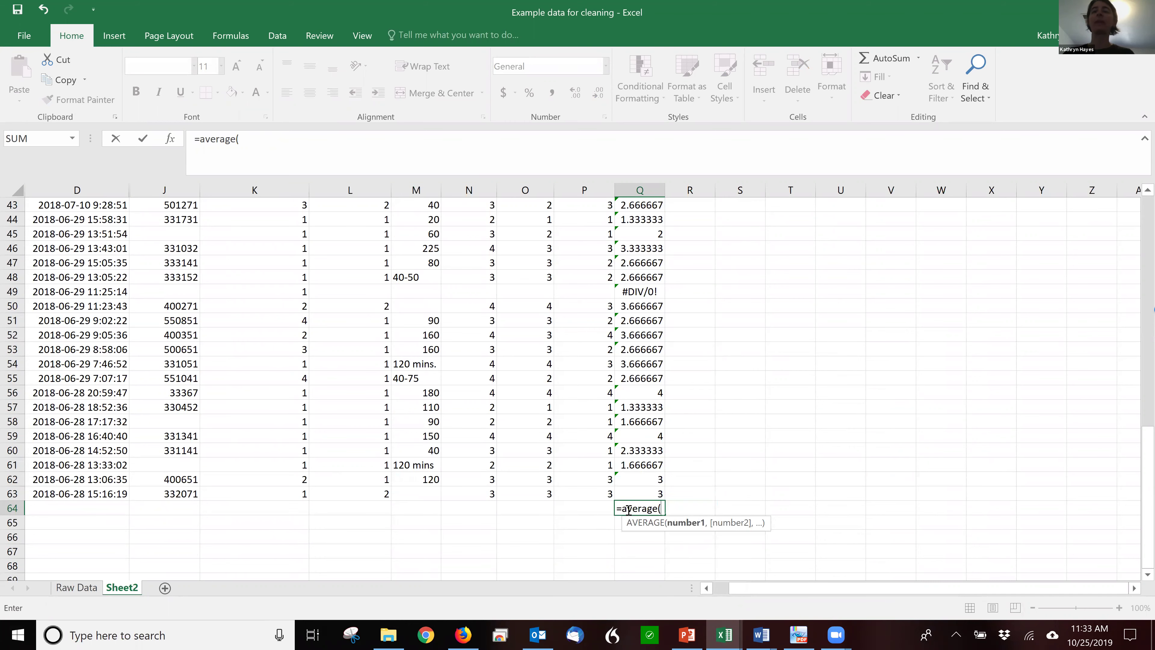
{"action": "left_click_drag", "start_coordinate": [646, 493], "coordinate": [639, 223]}
{"action": "key", "text": "Return"}
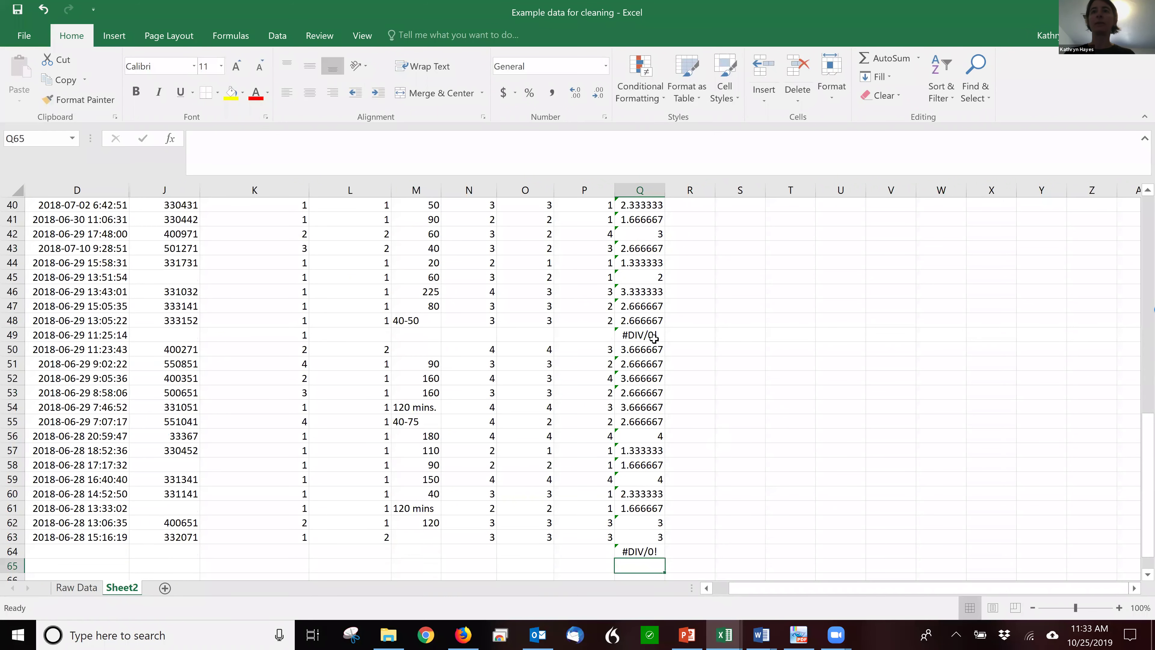
Delete the #DIV/0! formula in Q49 so Q64 reads 2.666667
{"action": "left_click", "coordinate": [653, 336]}
{"action": "key", "text": "Delete"}
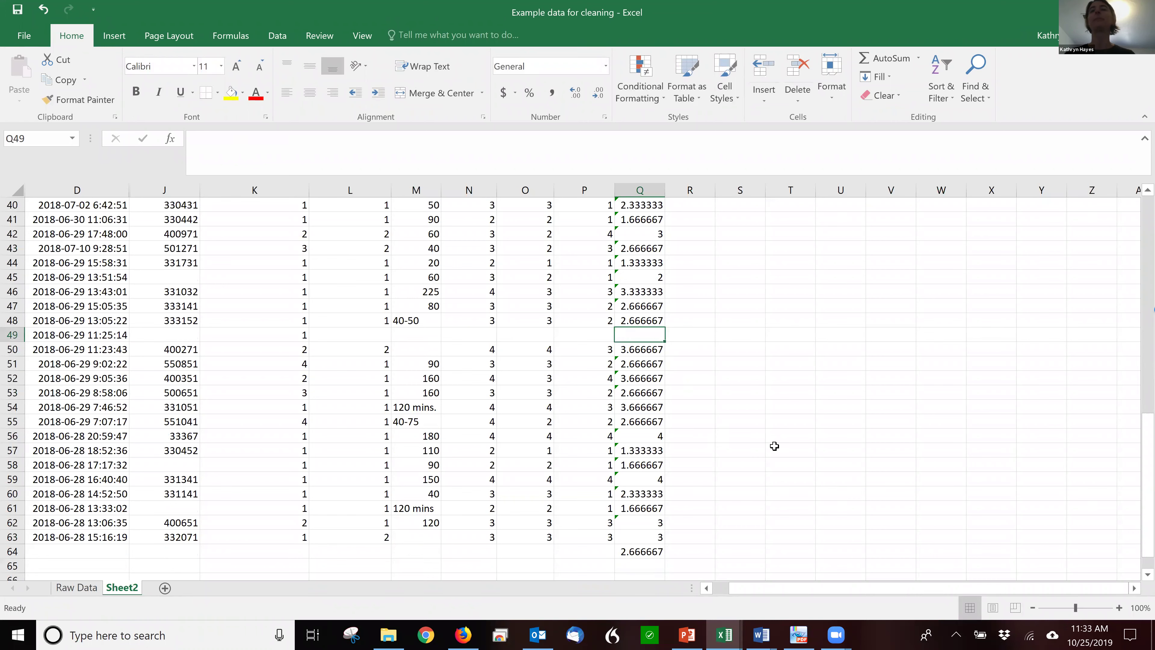
{"action": "left_click", "coordinate": [775, 445]}
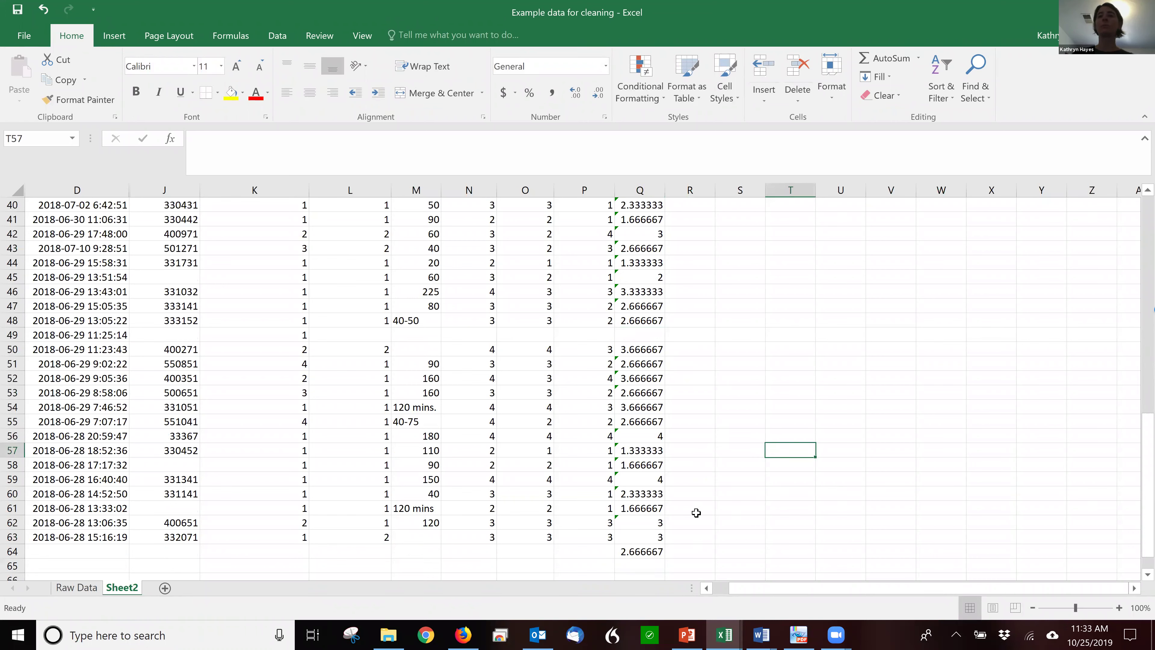
{"action": "left_click", "coordinate": [651, 551]}
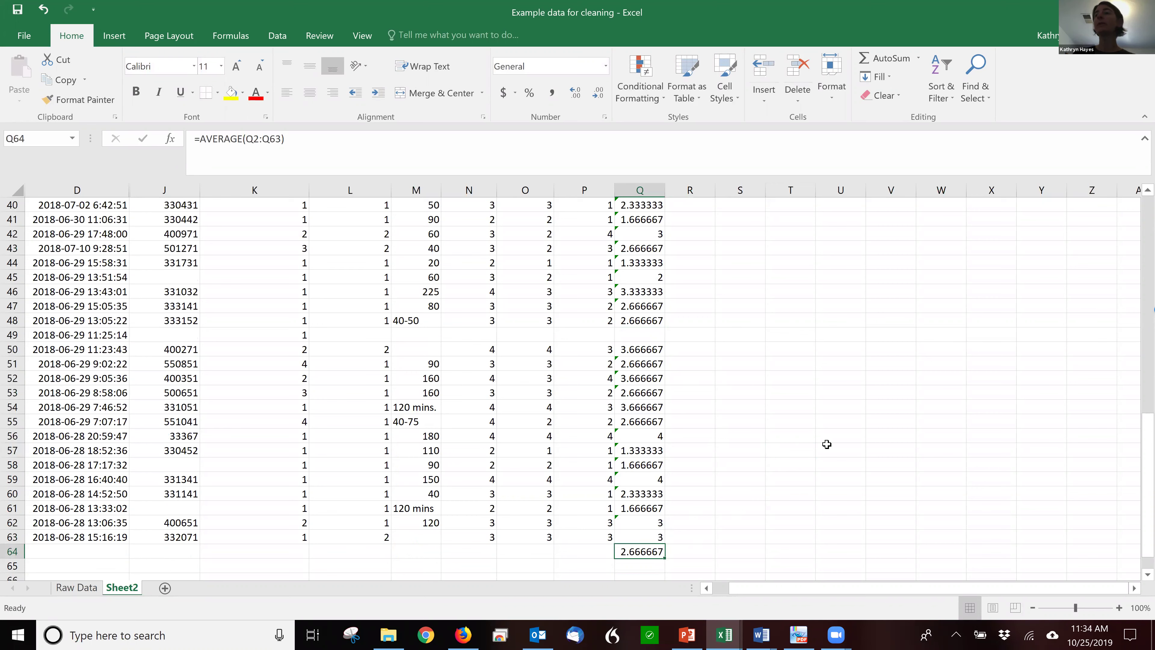
{"action": "scroll", "coordinate": [826, 444], "scroll_direction": "up", "scroll_amount": 7}
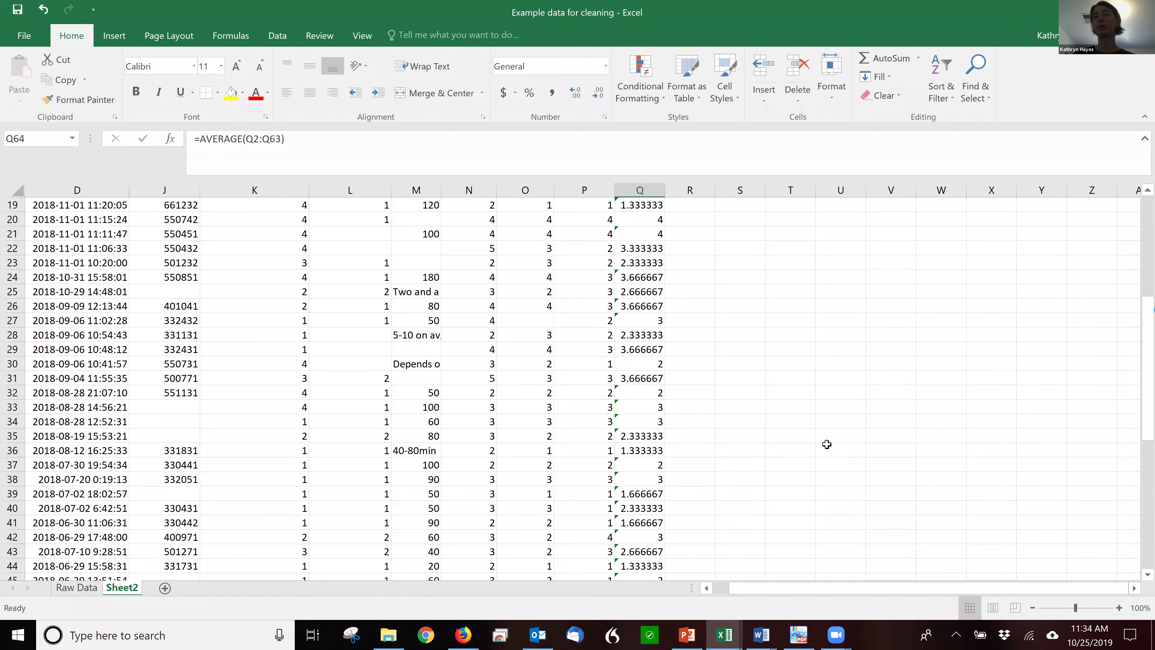
{"action": "scroll", "coordinate": [826, 444], "scroll_direction": "up", "scroll_amount": 6}
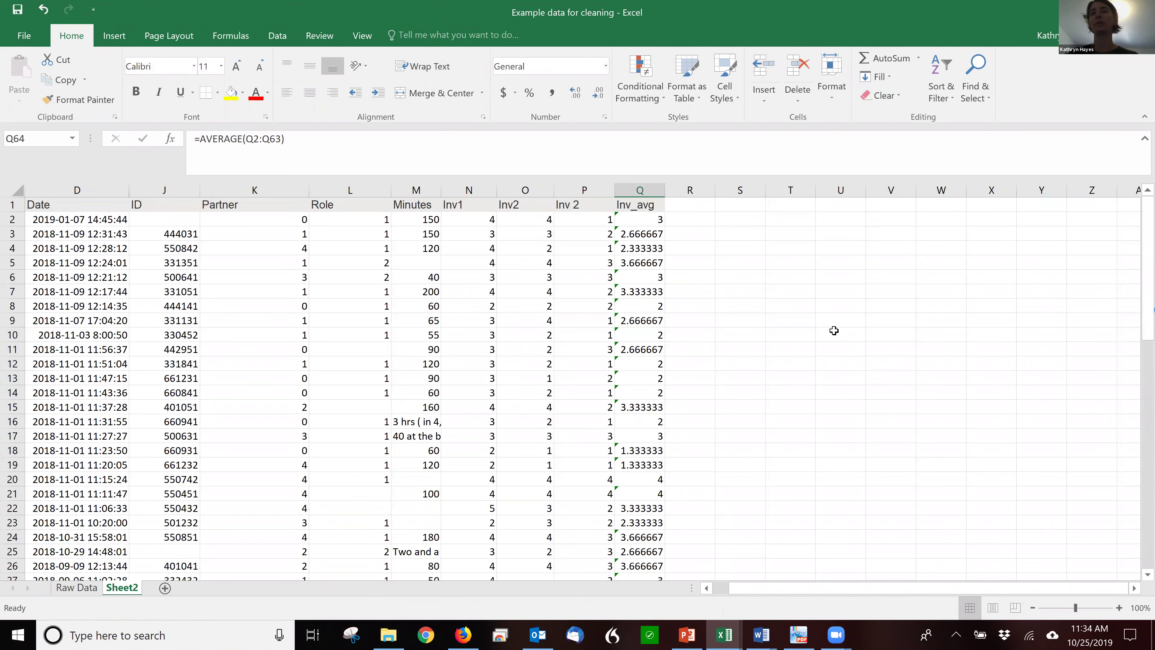
{"action": "scroll", "coordinate": [833, 331], "scroll_direction": "down", "scroll_amount": 18}
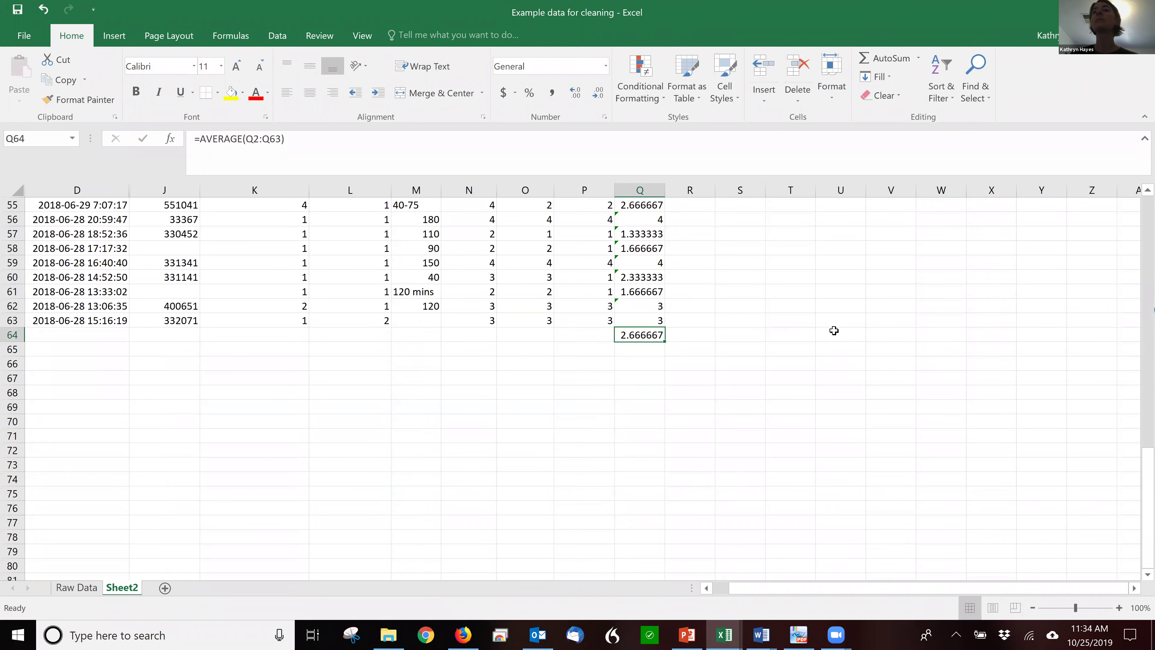
{"action": "scroll", "coordinate": [834, 331], "scroll_direction": "up", "scroll_amount": 1}
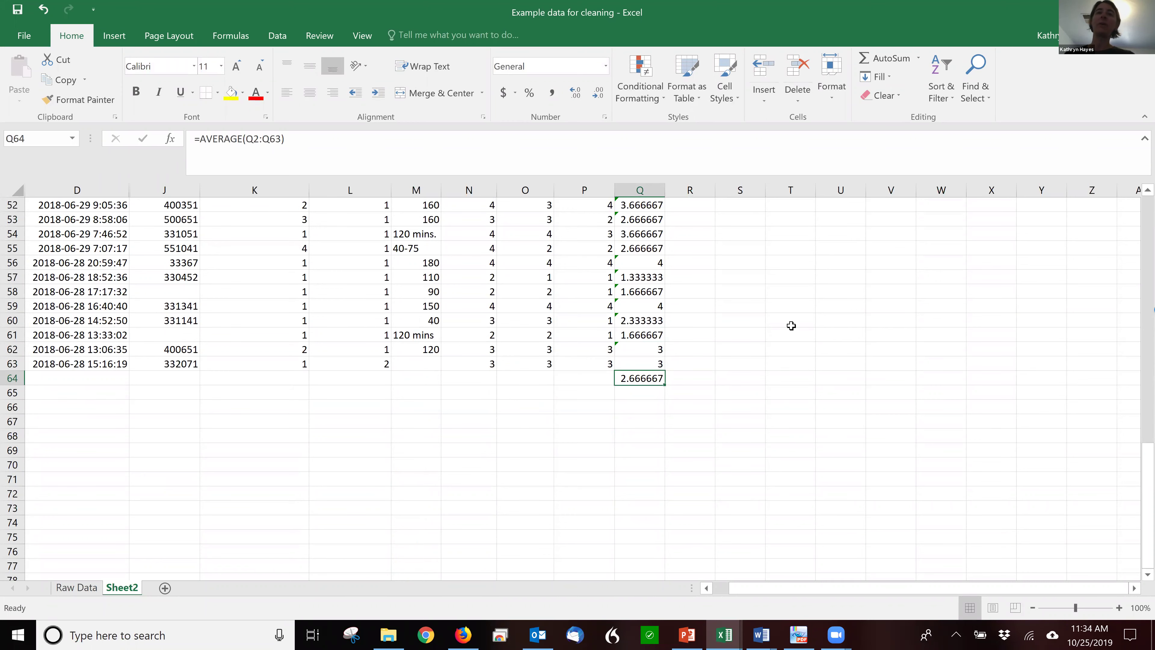
{"action": "scroll", "coordinate": [791, 326], "scroll_direction": "up", "scroll_amount": 13}
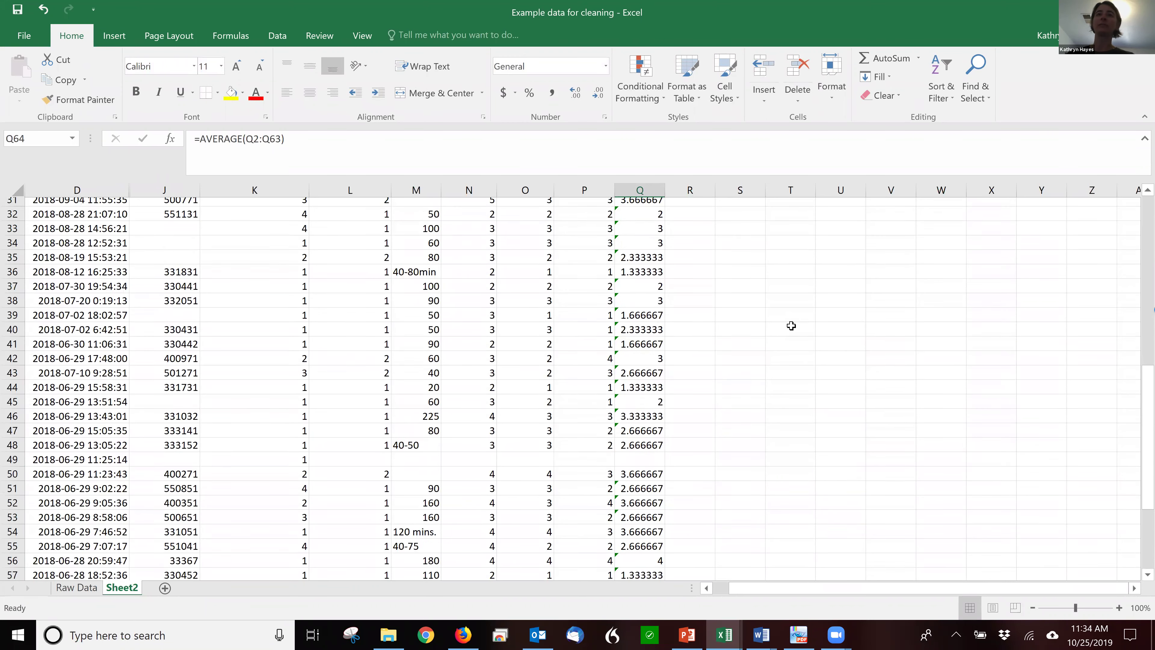
{"action": "scroll", "coordinate": [791, 326], "scroll_direction": "up", "scroll_amount": 4}
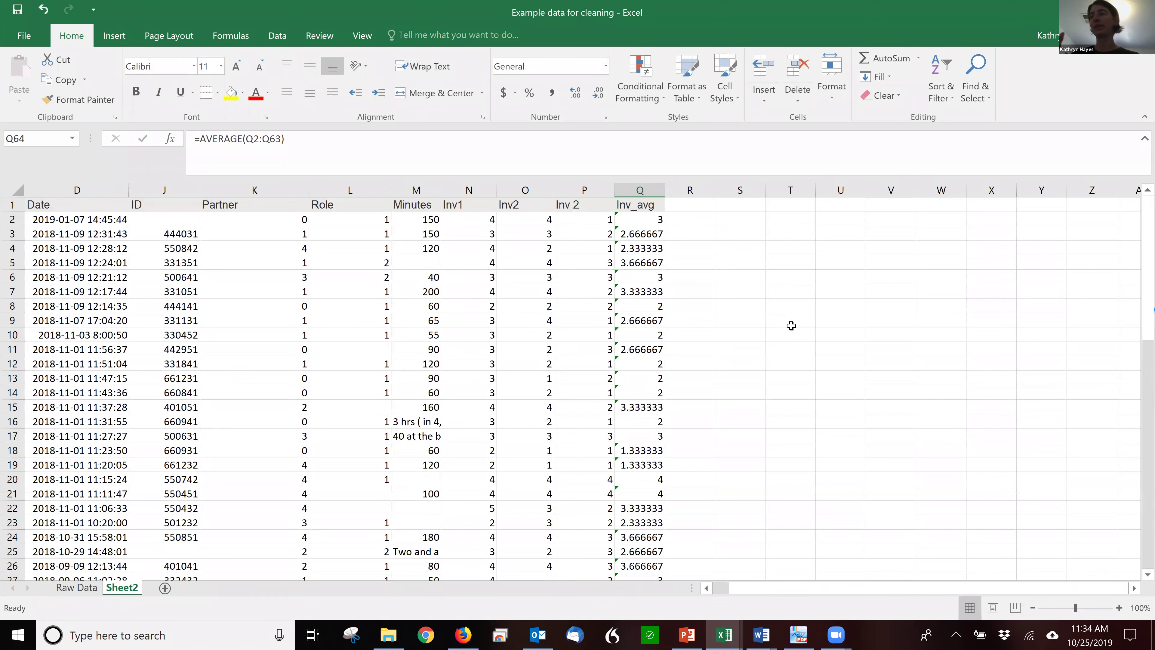